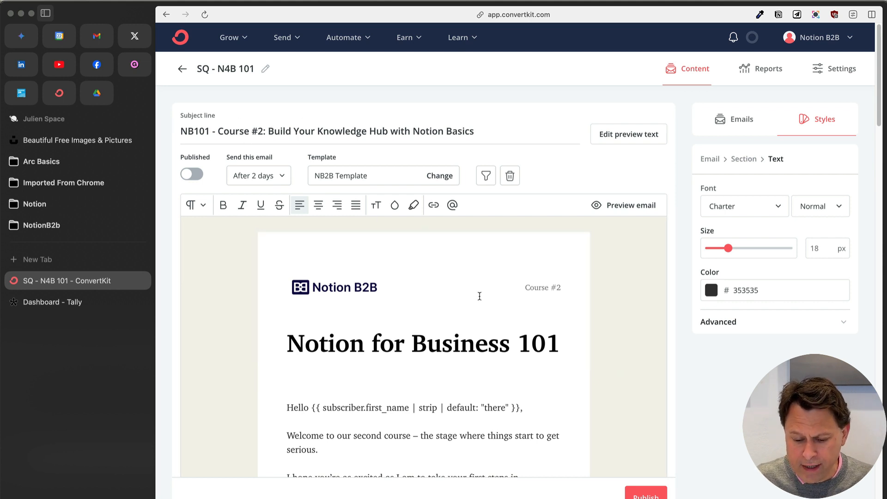
- Review the Course #2 email down to the Your Feedback section and examine the URL of its feedback button
scroll(480, 295, "down", 3)
scroll(437, 277, "down", 5)
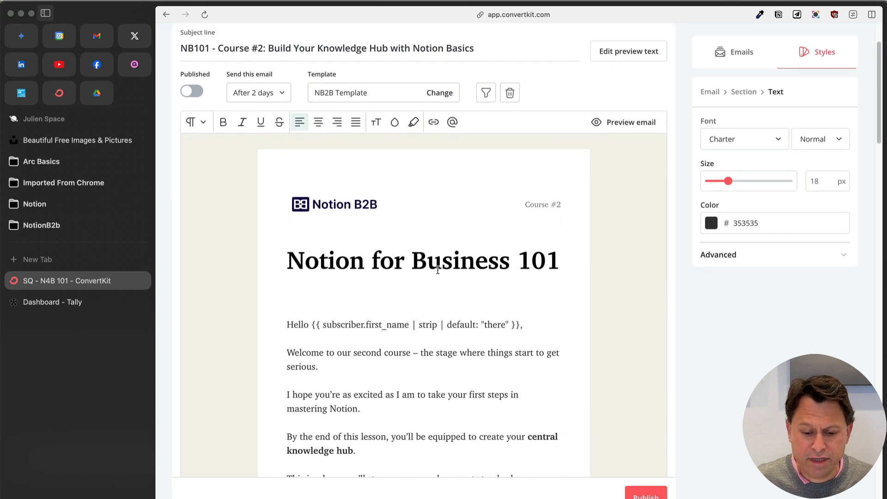
scroll(434, 277, "down", 6)
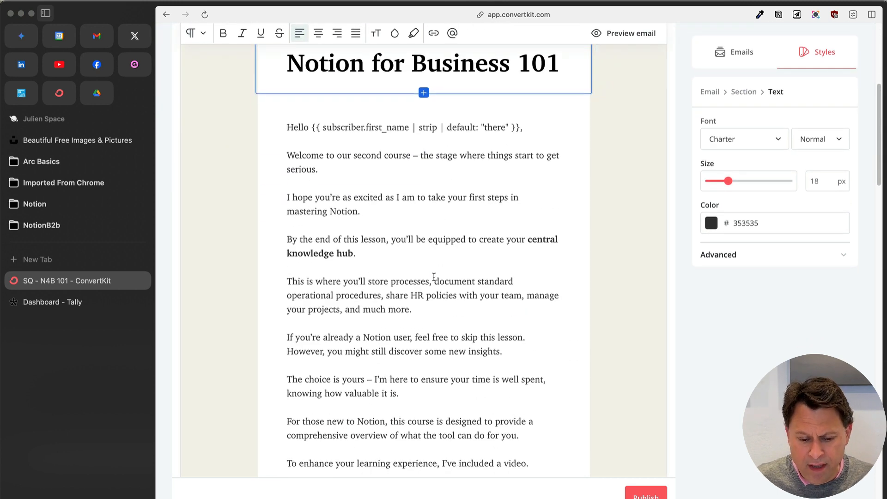
scroll(433, 277, "down", 10)
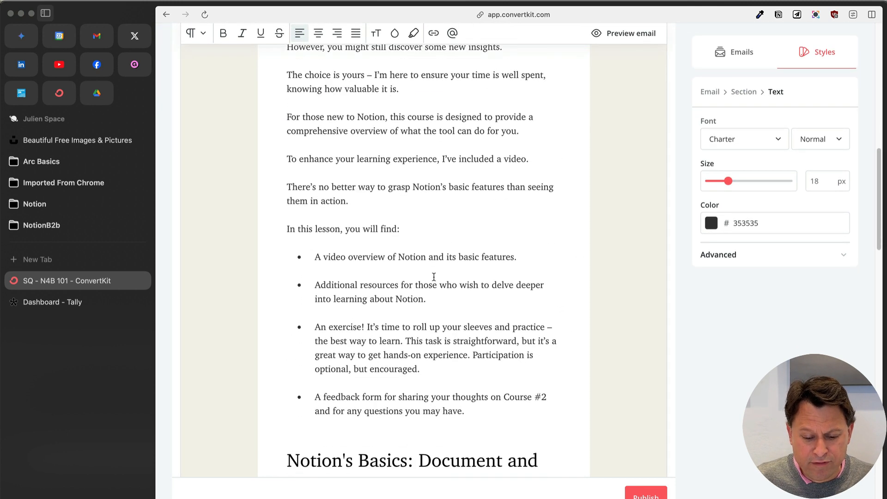
scroll(433, 277, "down", 7)
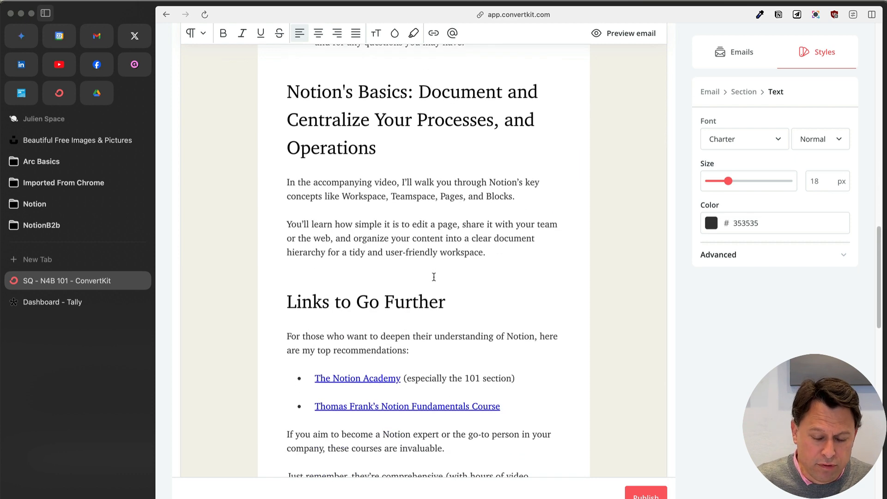
scroll(434, 277, "down", 9)
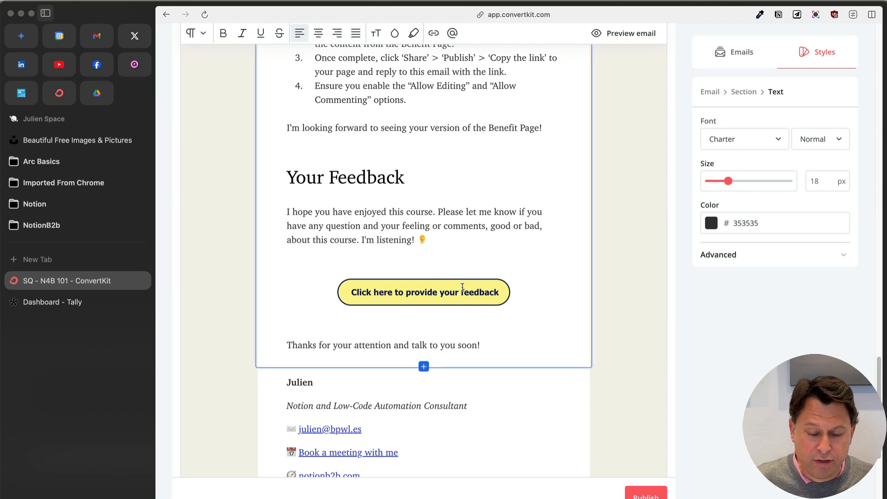
left_click(419, 291)
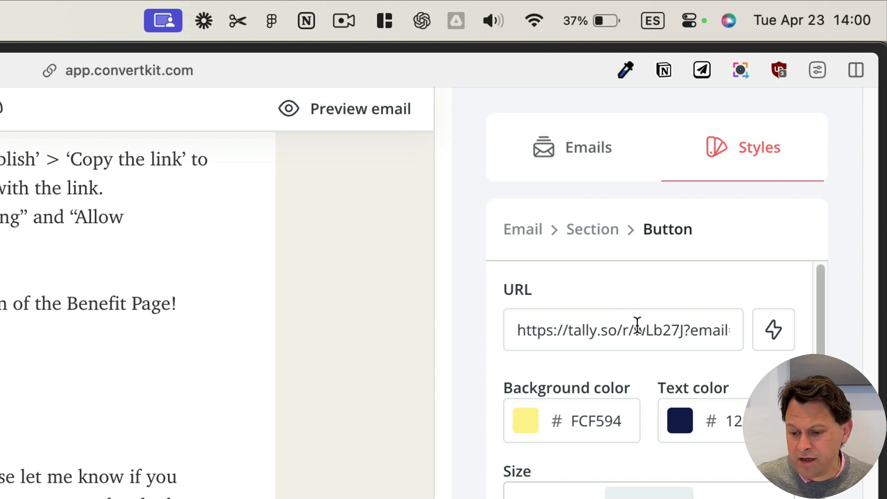
left_click_drag(620, 330, 596, 328)
left_click(596, 329)
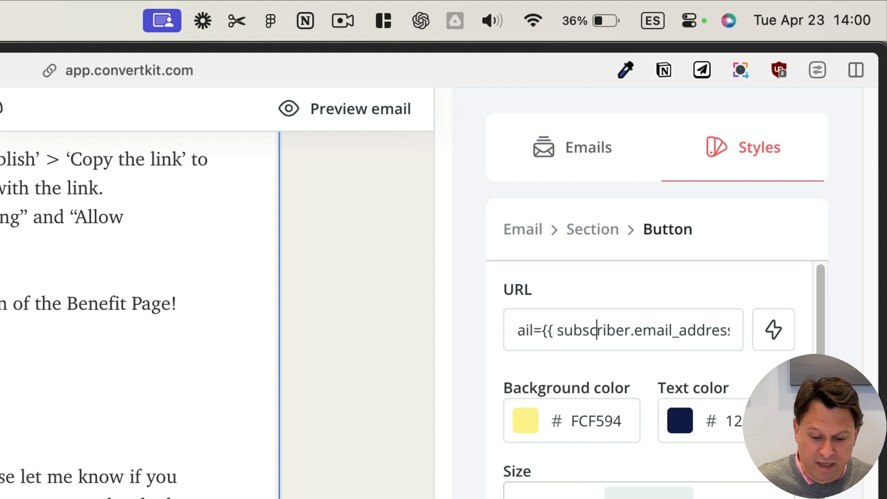
- Insert the subscriber first name personalization snippet on the empty line above the feedback button, and delete it again
left_click(28, 370)
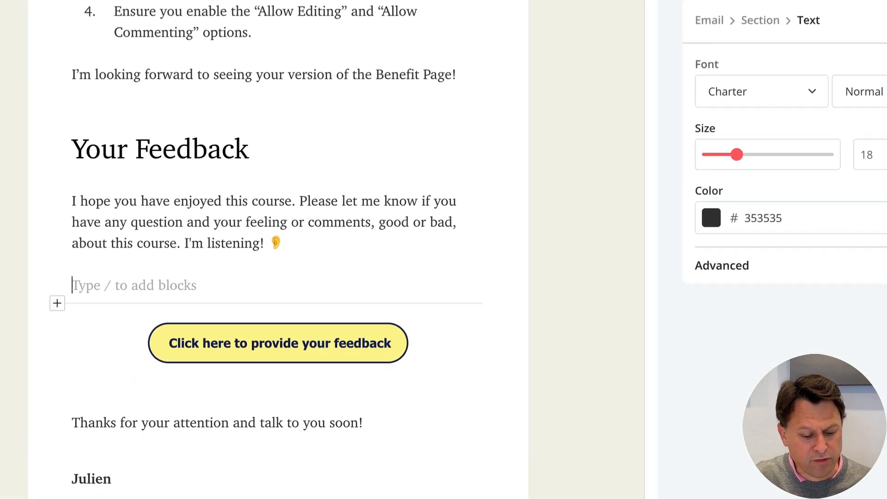
type("/")
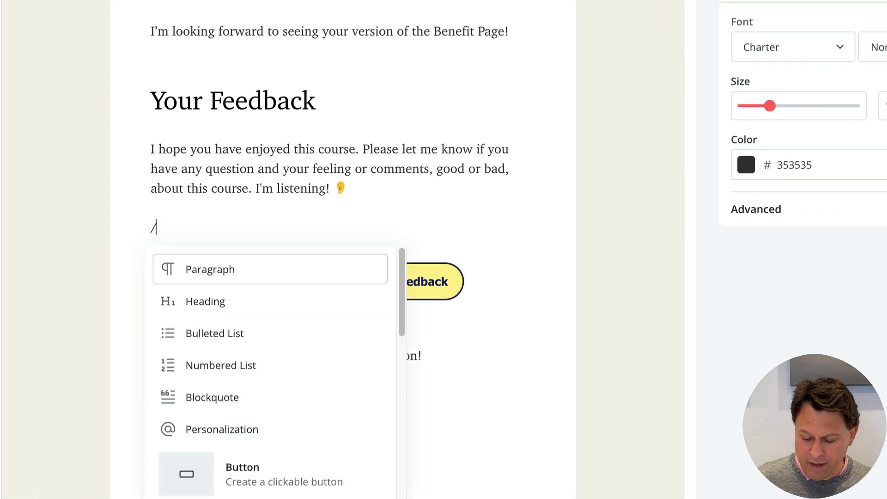
key("Down")
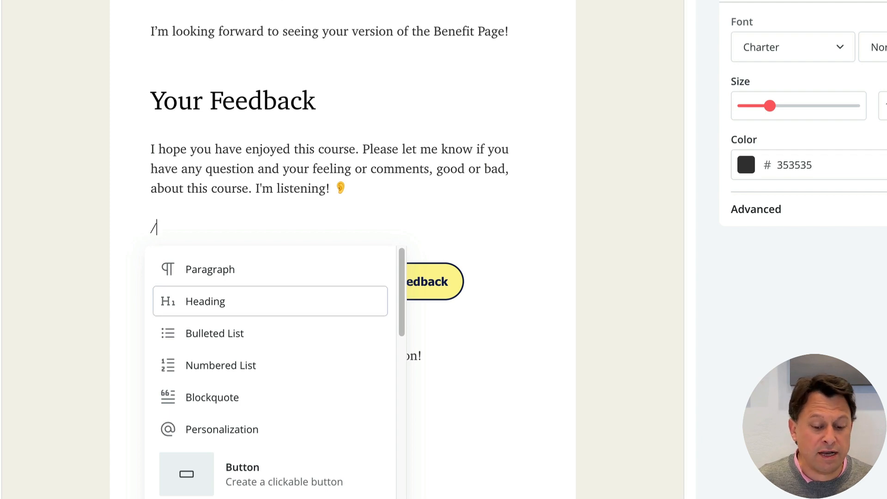
key("Up")
key("Down")
key("Down")
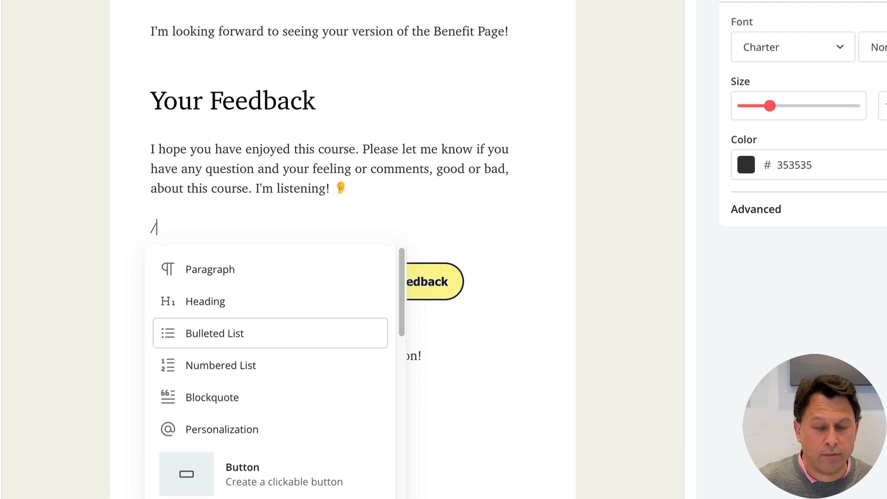
key("Down")
key("Down")
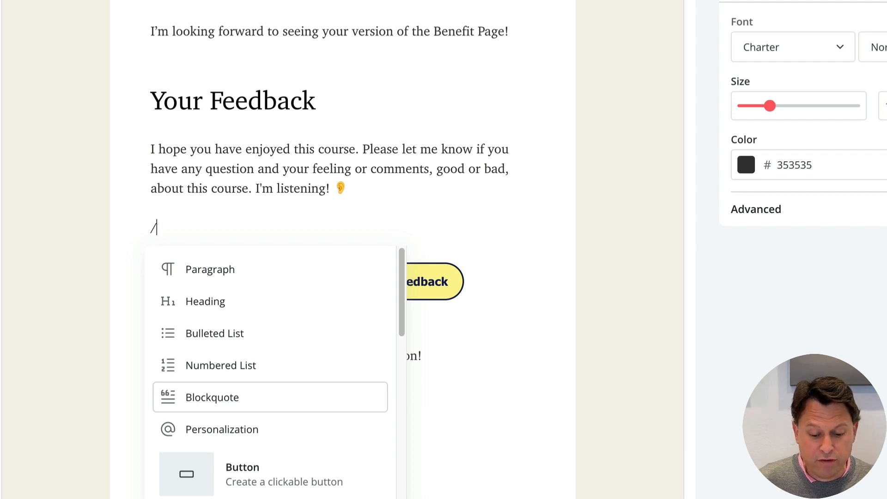
key("Down")
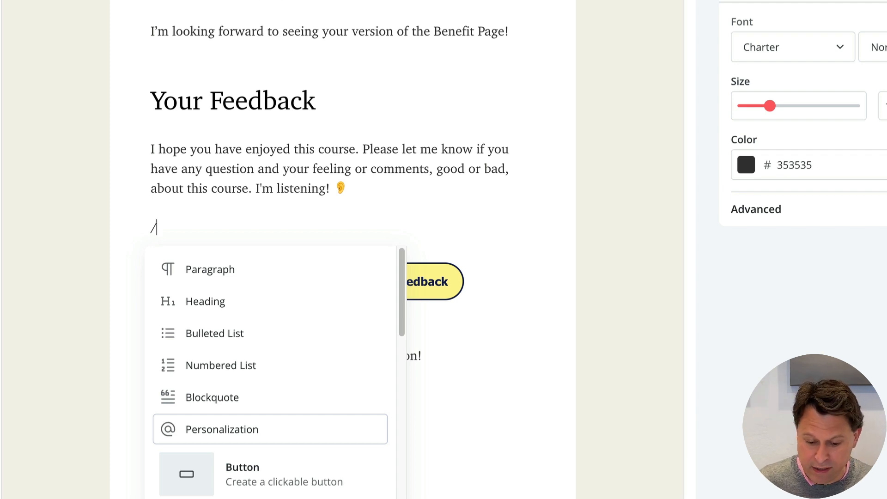
key("Return")
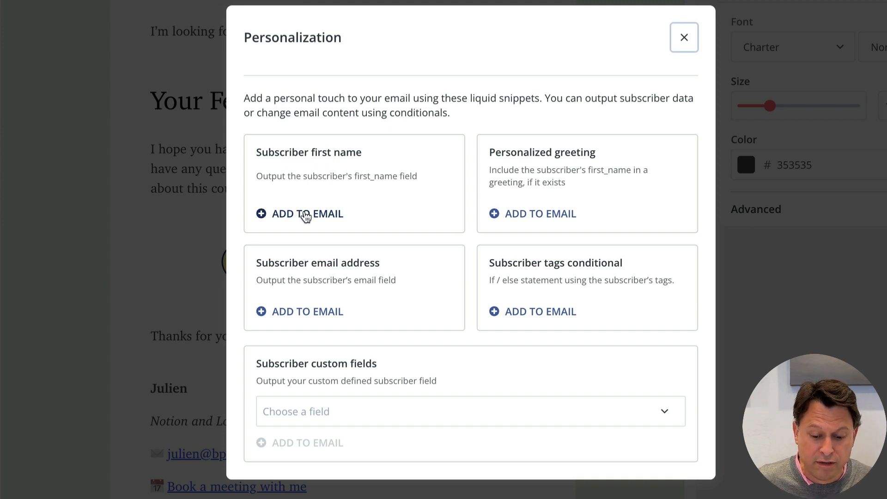
left_click(305, 214)
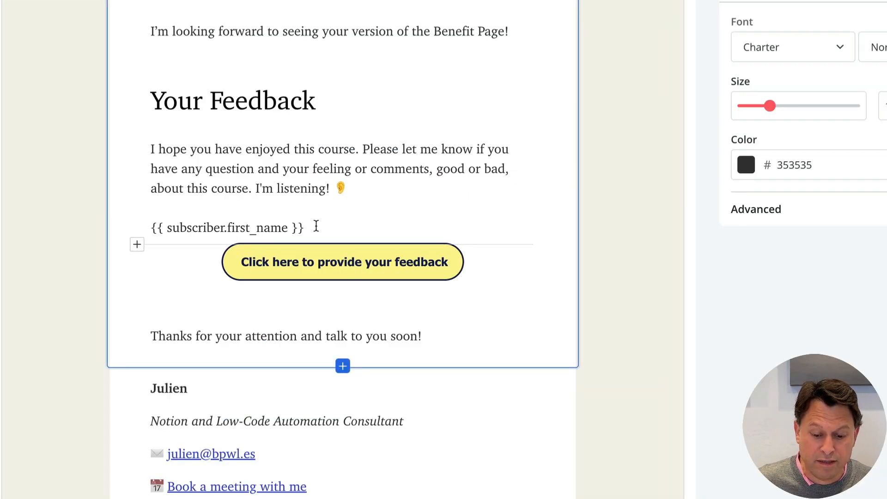
left_click_drag(315, 226, 152, 223)
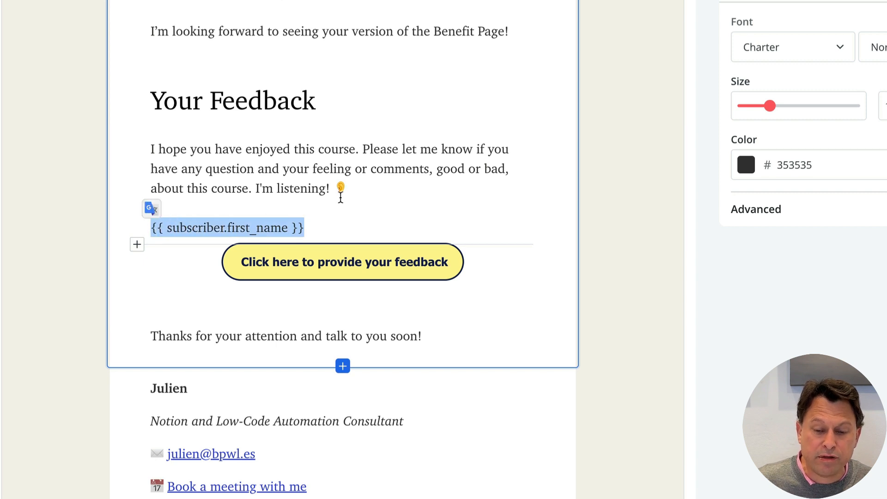
key("BackSpace")
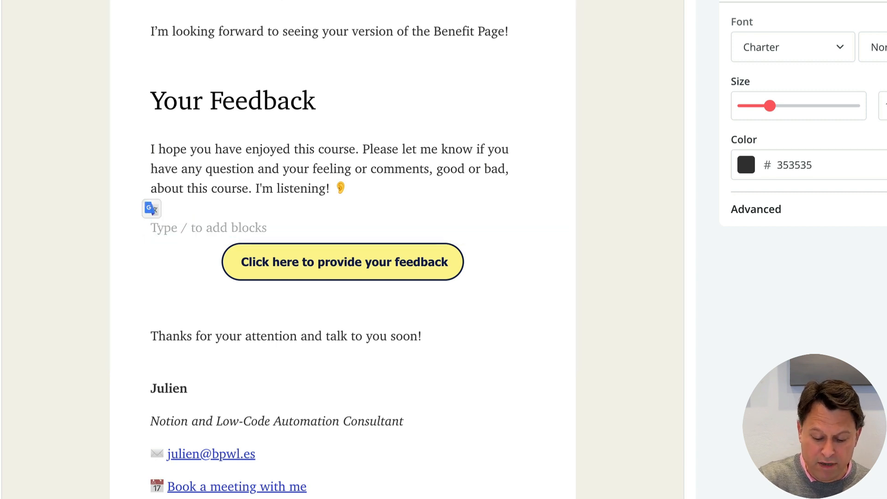
- Insert the subscriber email address personalization snippet above the feedback button, and delete it again
type("/")
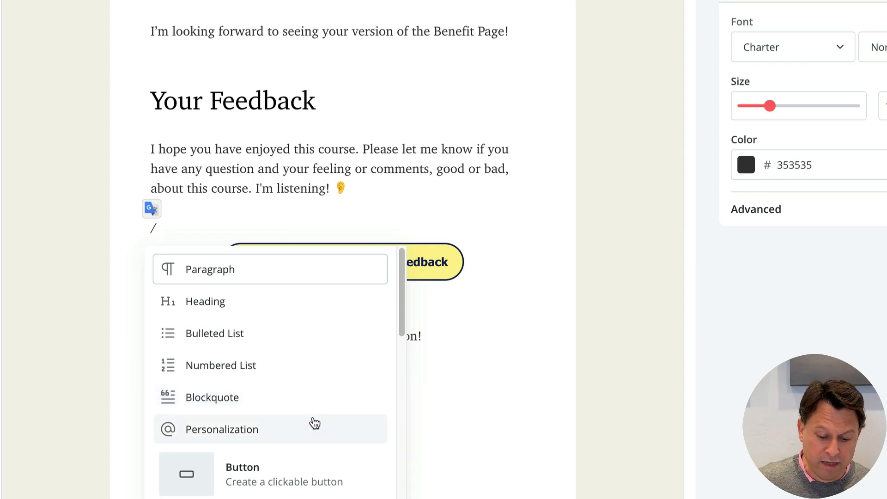
left_click(314, 422)
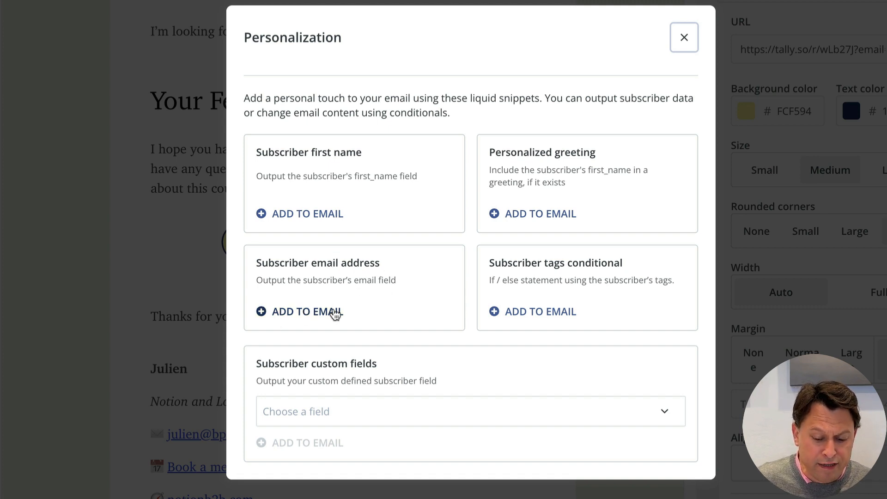
left_click(335, 312)
left_click_drag(342, 230, 144, 232)
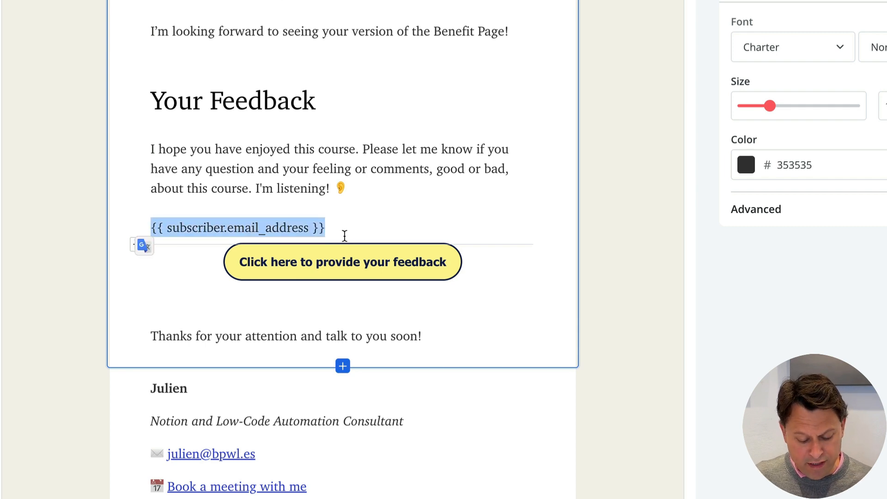
key("BackSpace")
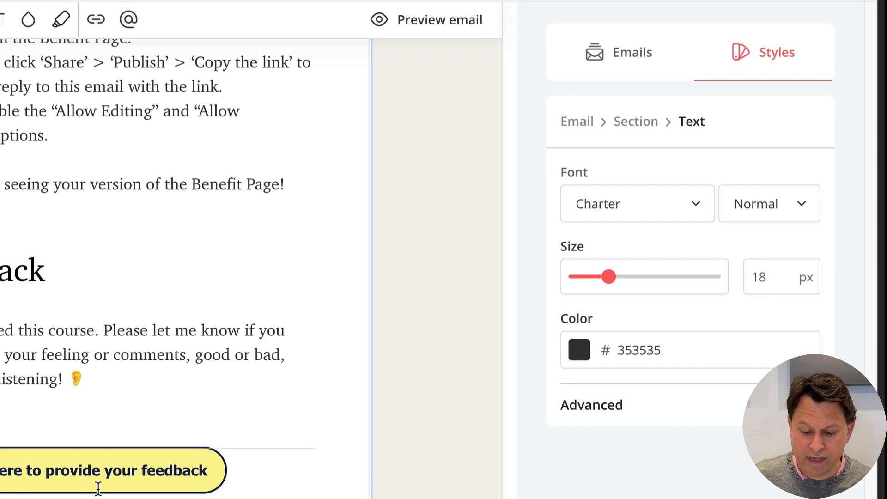
- Select the feedback button and examine the Tally form address that precedes the question mark in its URL
left_click(357, 278)
left_click(609, 202)
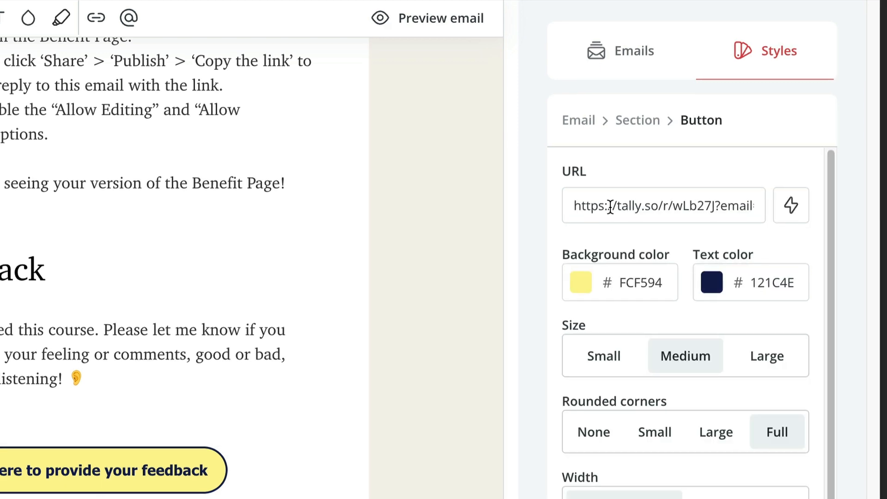
left_click_drag(647, 203, 725, 191)
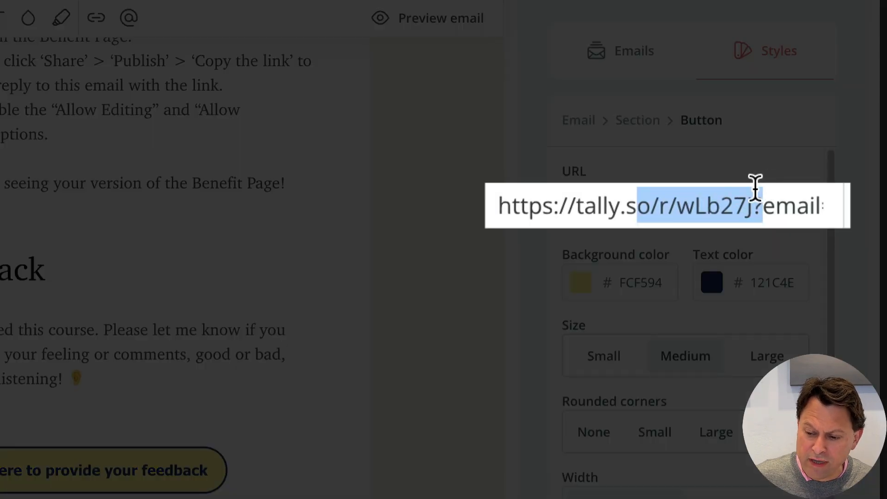
left_click(677, 202)
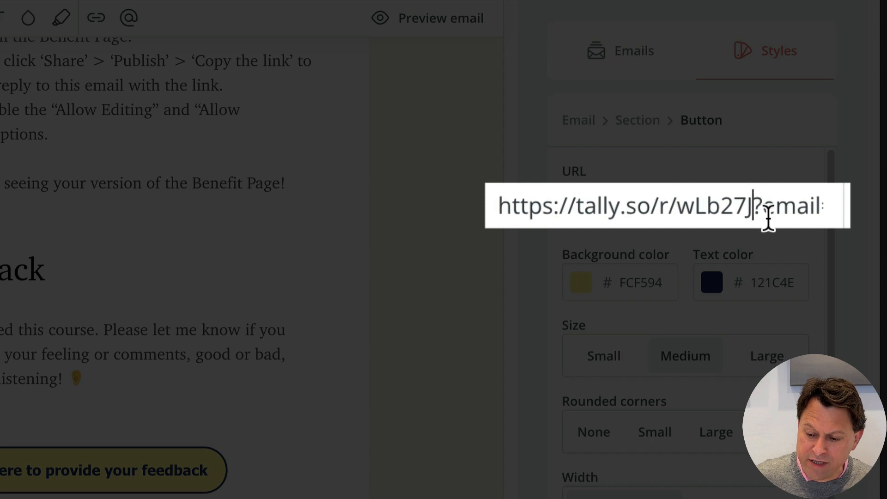
left_click_drag(752, 205, 497, 199)
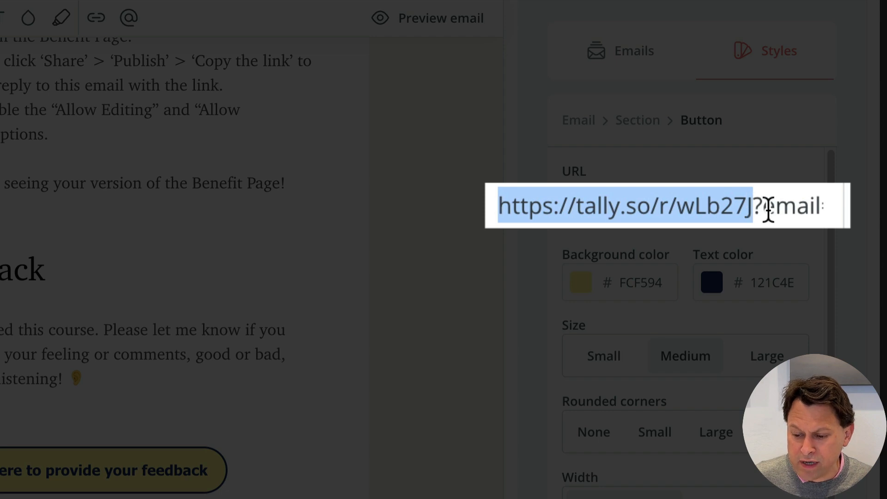
left_click(756, 211)
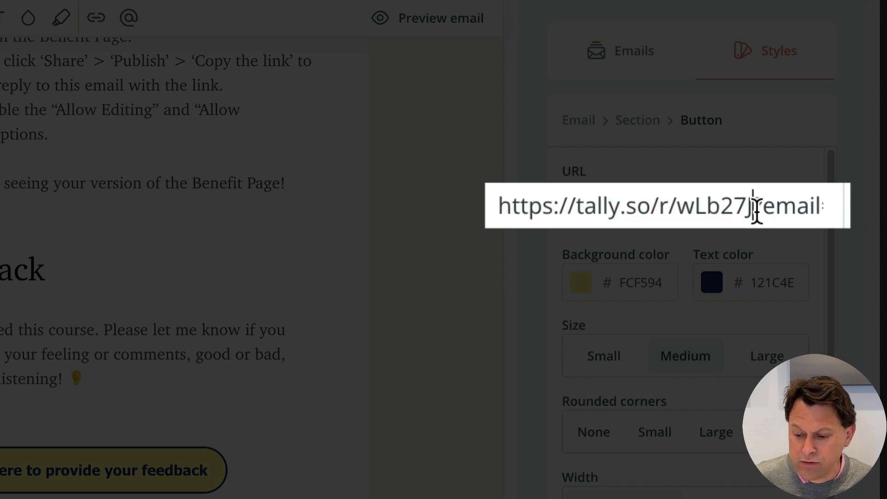
- Examine the URL's email={{ subscriber.email_address }} parameter through to its end, returning to just before the question mark
key("Right")
key("Right")
key("Right")
key("Right")
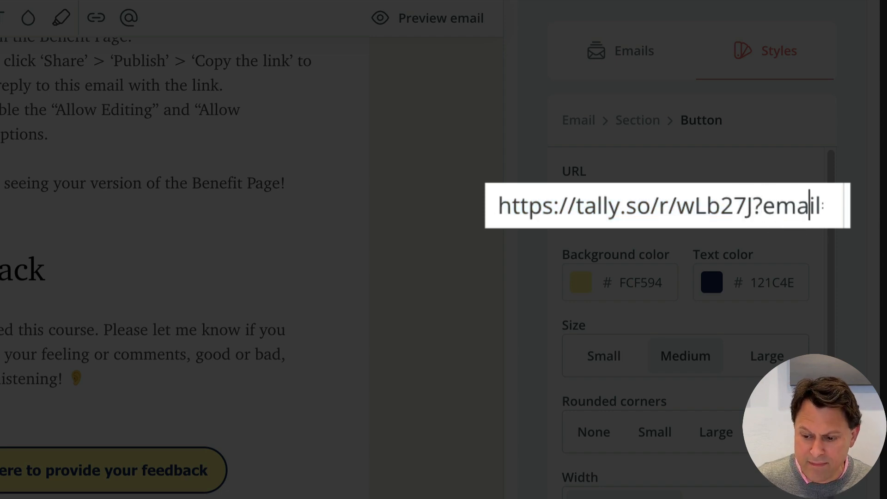
key("Right")
key("Right")
key("Right")
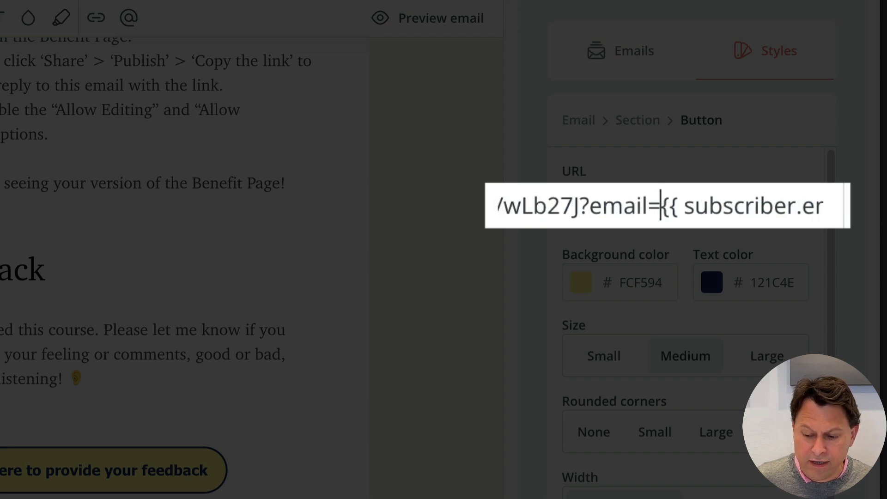
key("Right")
key("Left")
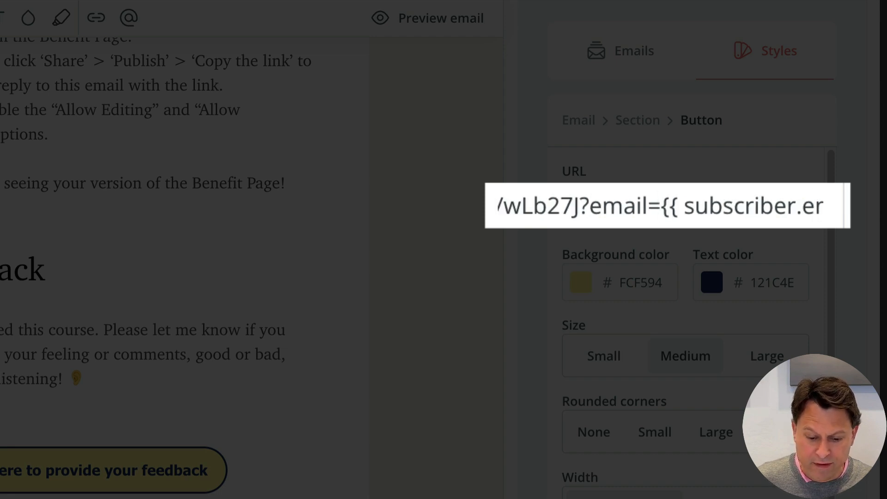
key("Right")
key("Right")
key("Right")
key("Right")
key("Right")
key("Right")
key("Right")
key("Right")
key("Right")
key("Right")
key("Right")
key("Right")
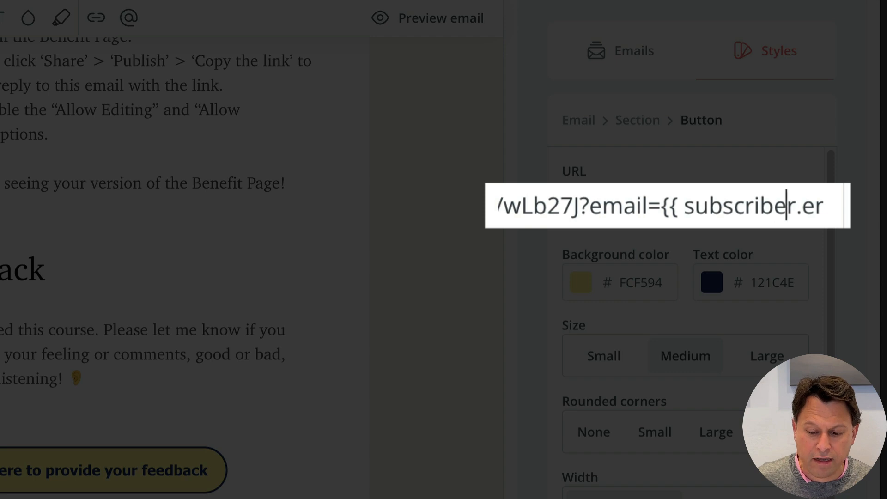
key("Right")
key("Right")
key("Right")
key("Right")
key("Right")
key("Right")
key("Right")
key("Right")
key("Right")
key("Right")
key("Right")
key("Right")
key("Right")
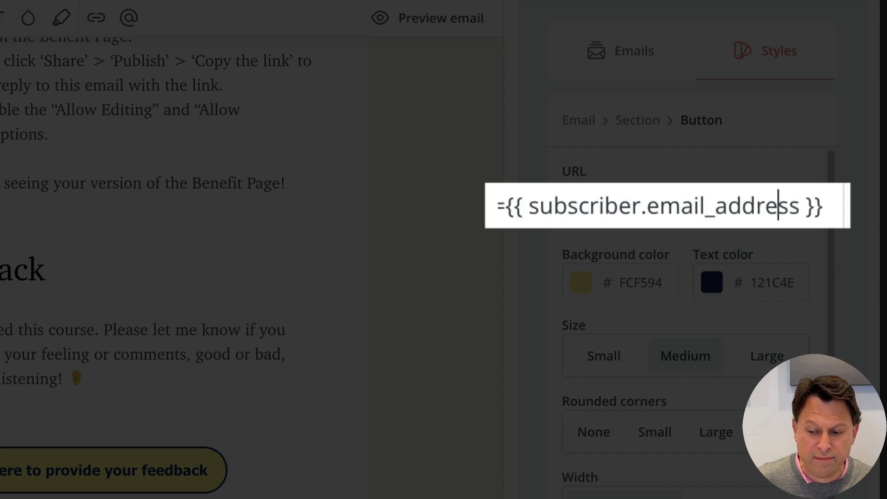
key("Right")
key("Right")
key("Right")
key("Right")
key("Right")
key("Left")
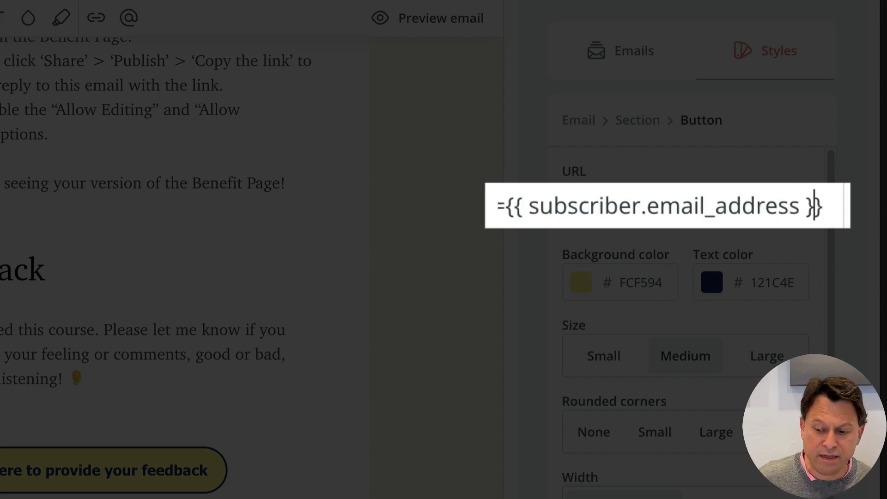
key("Left")
key("Left")
key("Left")
key("Left")
key("Left")
key("Left")
key("Left")
key("Left")
key("Left")
key("Left")
key("Left")
key("Left")
key("Left")
key("Left")
key("Left")
key("Left")
key("Left")
key("Left")
key("Left")
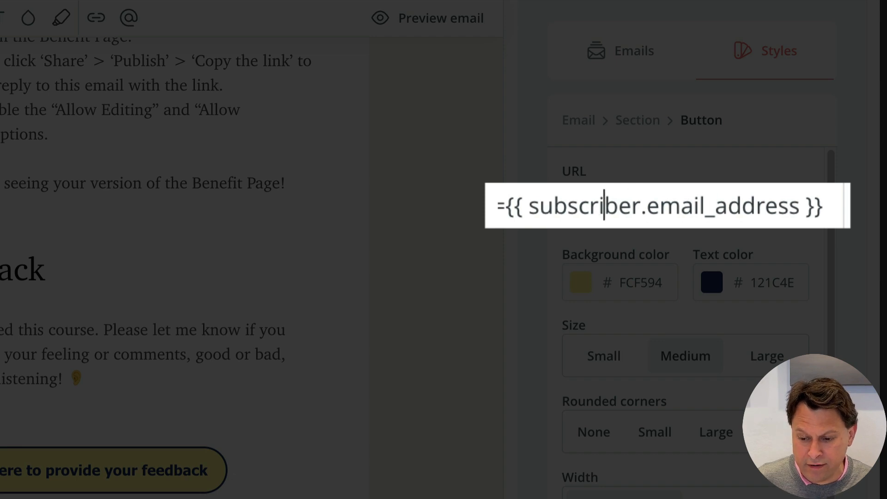
key("Left")
key("Left")
key("Left")
key("Left")
key("Left")
key("Left")
key("Left")
key("Left")
key("Left")
key("Left")
key("Left")
key("Left")
key("Left")
key("Left")
key("Left")
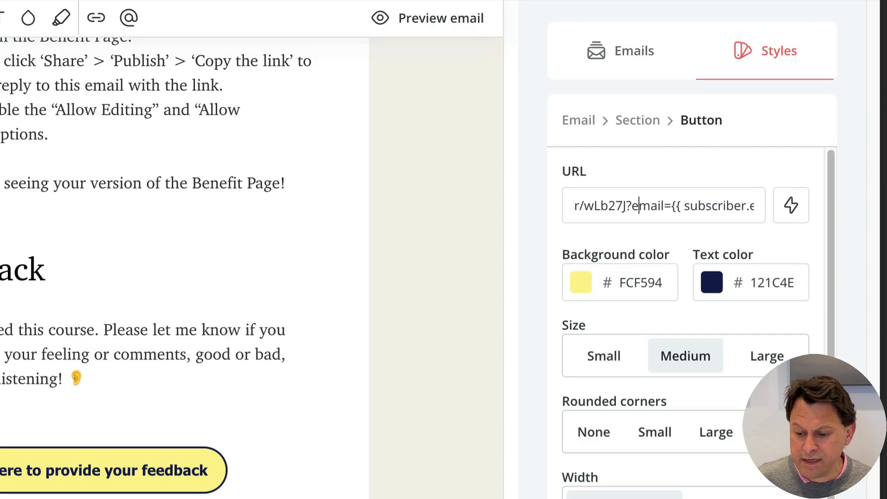
key("Right")
key("Left")
key("Left")
key("Left")
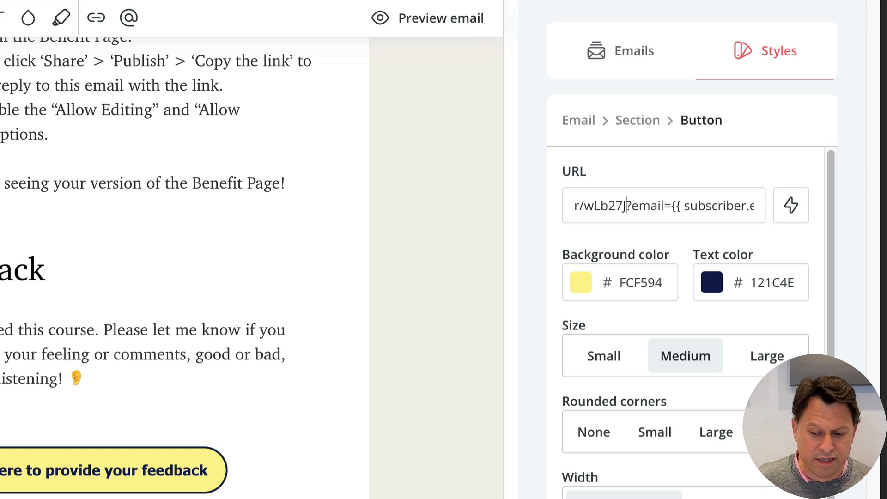
- Examine the question mark and the email= parameter name in the feedback button's URL
key("Right")
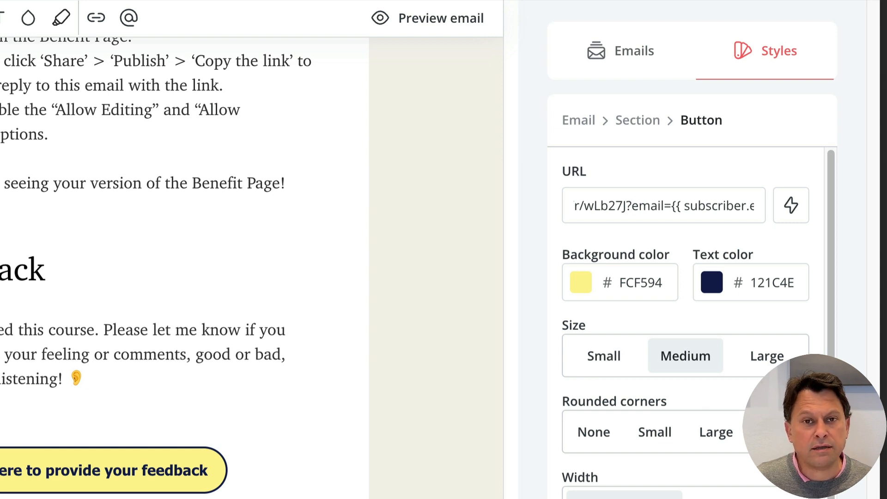
key("Right")
key("Right")
key("Right")
key("Right")
key("Right")
key("Right")
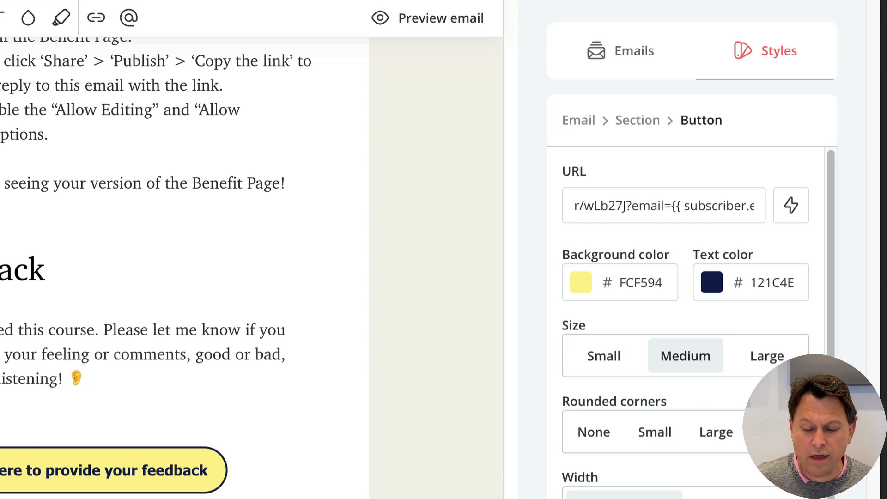
- Examine the {{ subscriber.email_address }} variable through to the end of the feedback button's URL
key("Right")
key("Right")
key("Right")
key("Right")
key("Right")
key("Right")
key("Right")
key("Right")
key("Right")
key("Right")
key("Right")
key("Right")
key("Right")
key("Right")
key("Right")
key("Right")
key("Right")
key("Right")
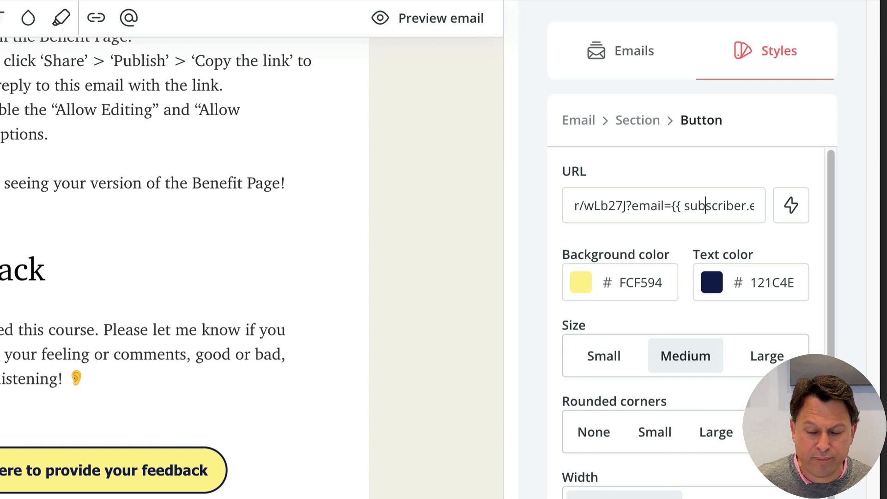
key("Right")
key("Right")
key("Right")
key("Right")
key("Right")
key("Right")
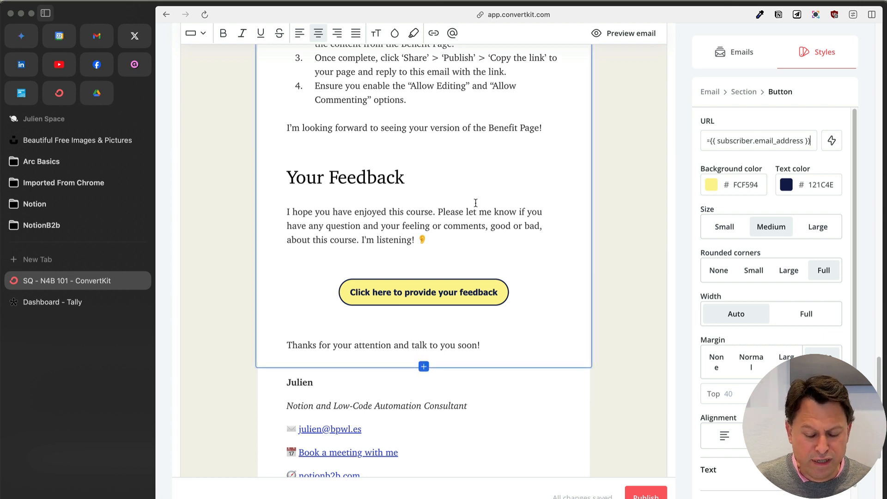
- Preview the course email and send a test copy to the prefilled recipient address
left_click(441, 204)
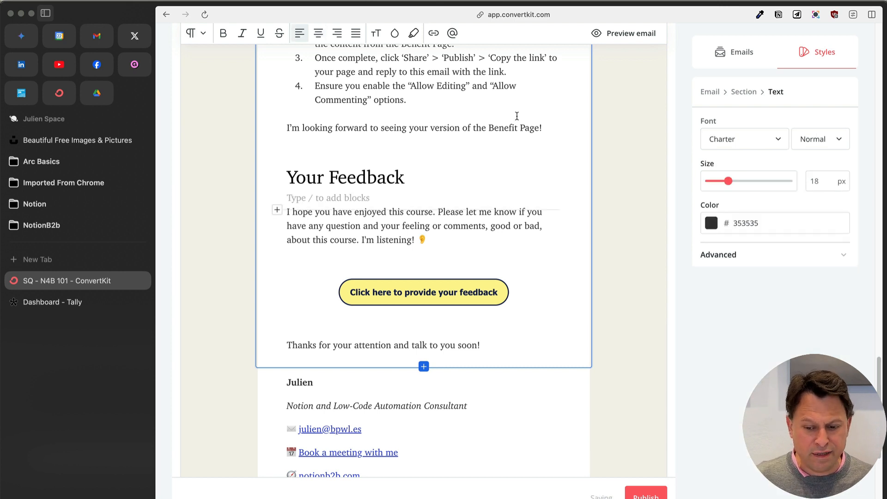
left_click(619, 36)
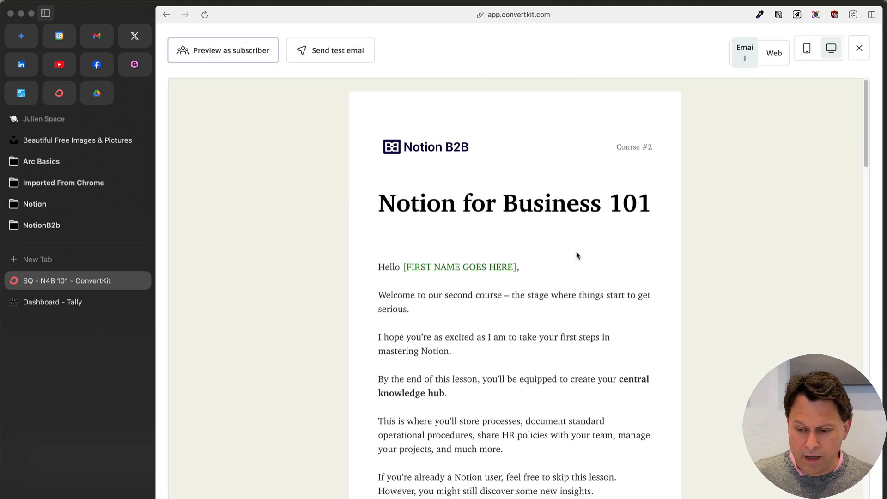
left_click(352, 51)
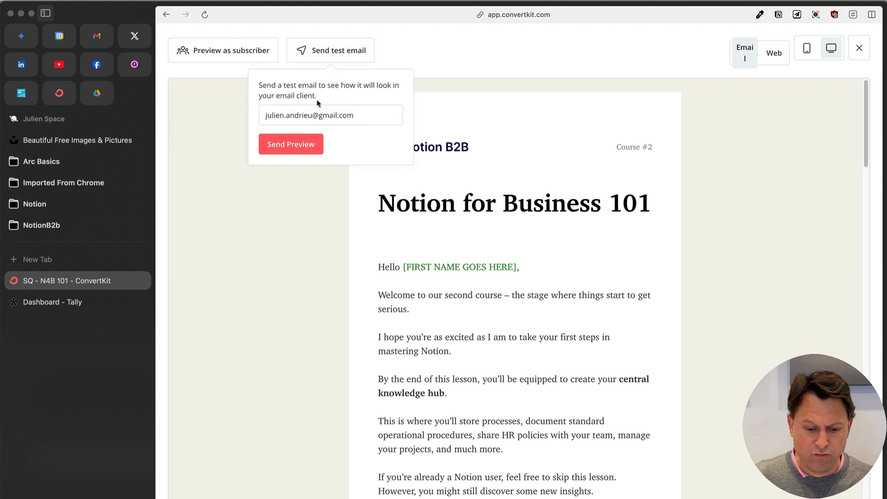
left_click(316, 151)
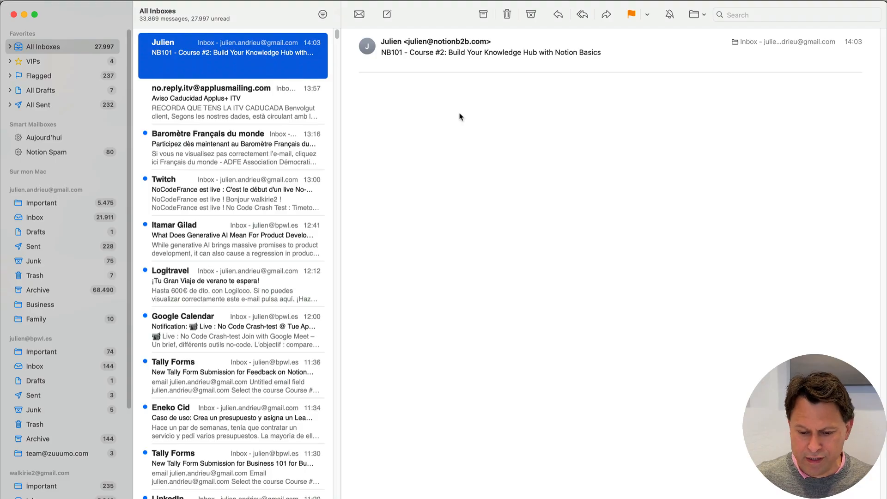
- In the Mail app, follow the link of the feedback button near the end of the received test email
scroll(637, 245, "down", 15)
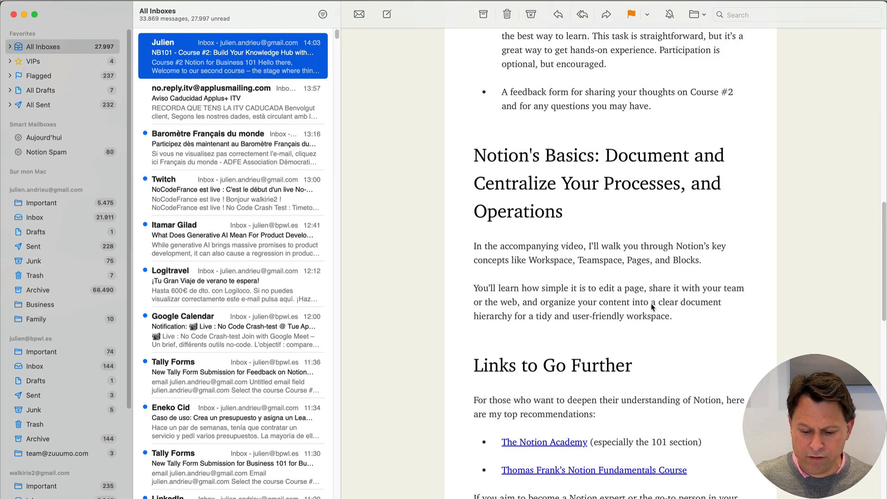
scroll(652, 307, "down", 15)
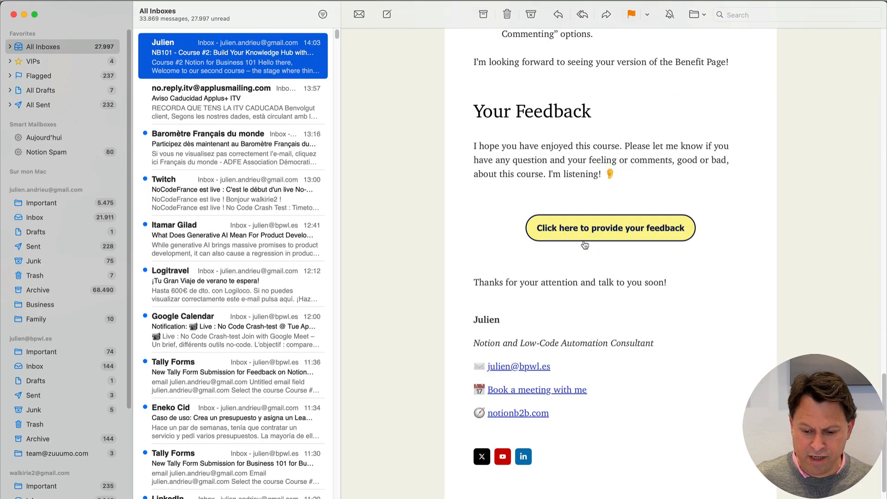
left_click(648, 230)
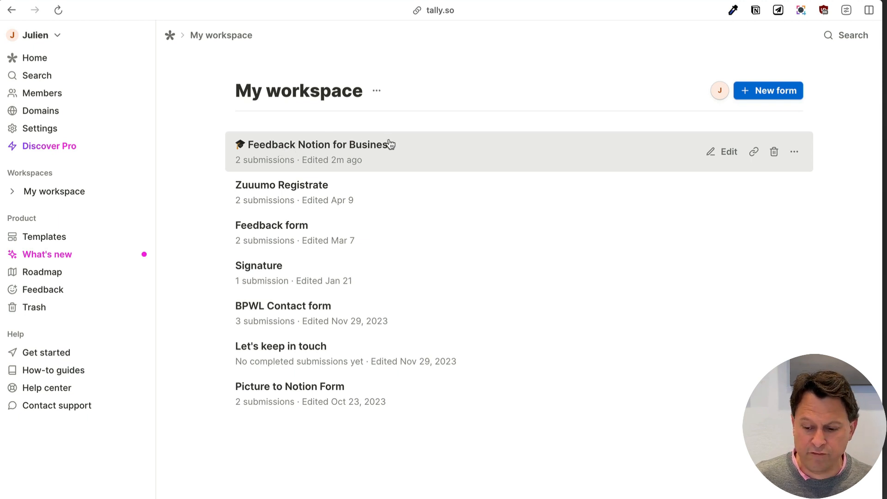
- Open the Feedback Notion for Business form for editing in Tally and review its fields from the hidden email field to the comments box
left_click(733, 153)
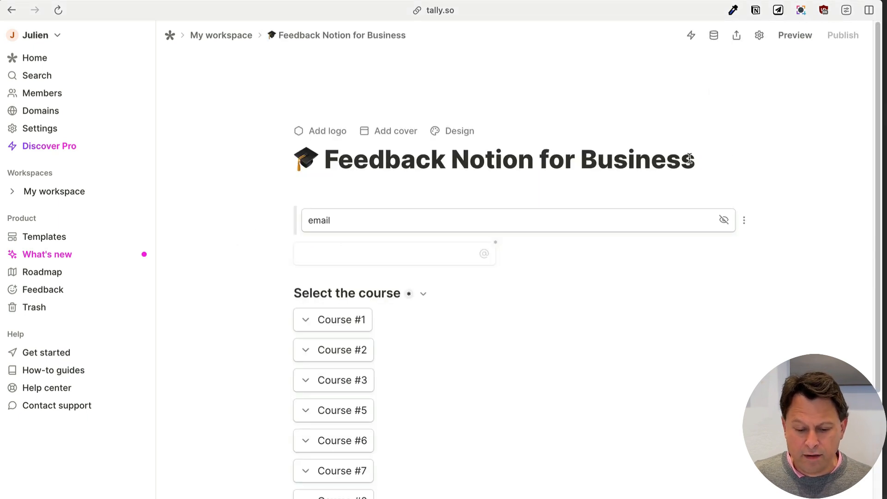
scroll(669, 376, "down", 3)
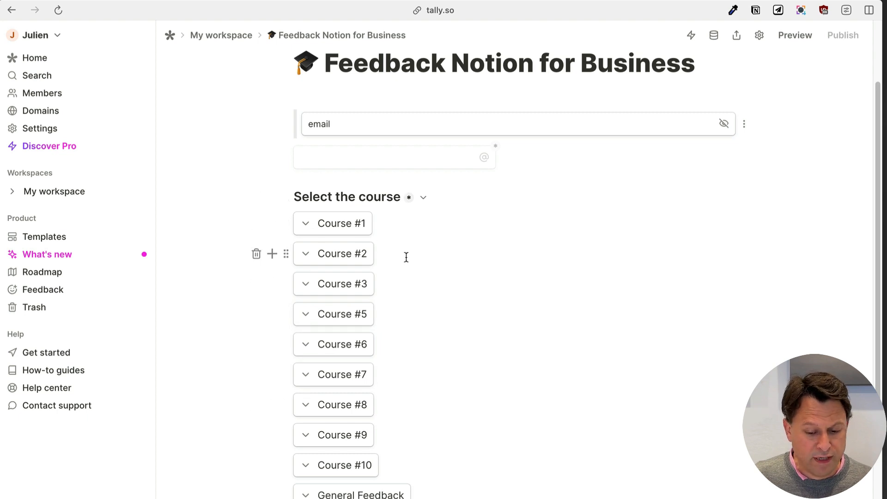
scroll(427, 323, "down", 5)
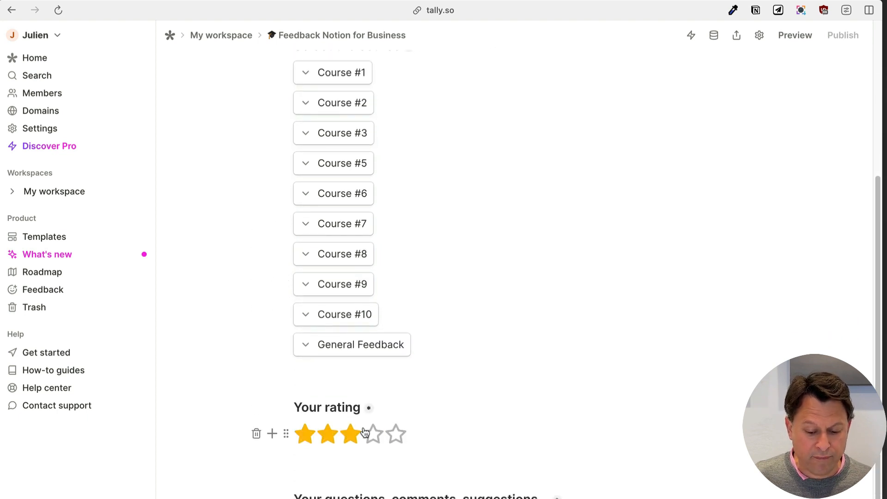
scroll(435, 432, "down", 4)
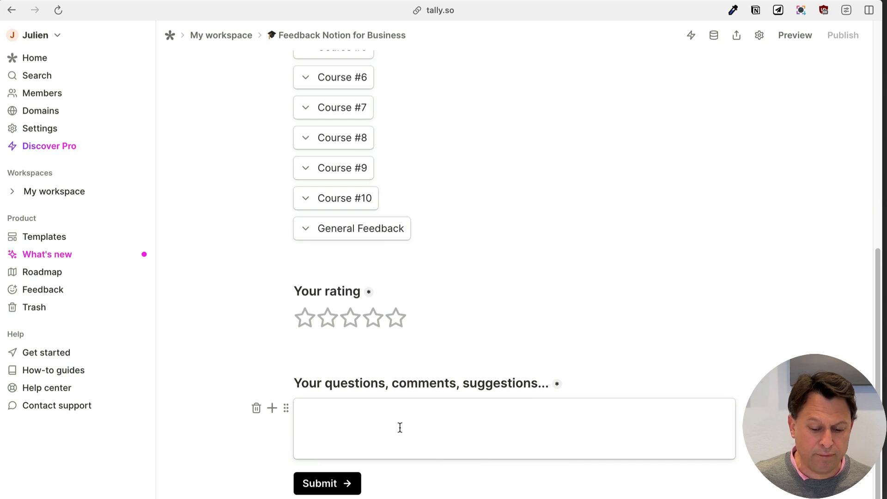
left_click(400, 426)
scroll(764, 271, "up", 2)
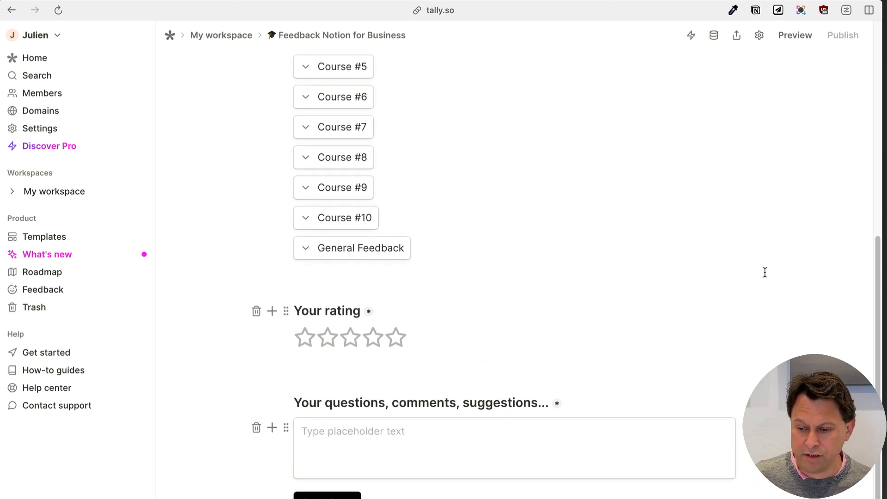
scroll(760, 106, "up", 10)
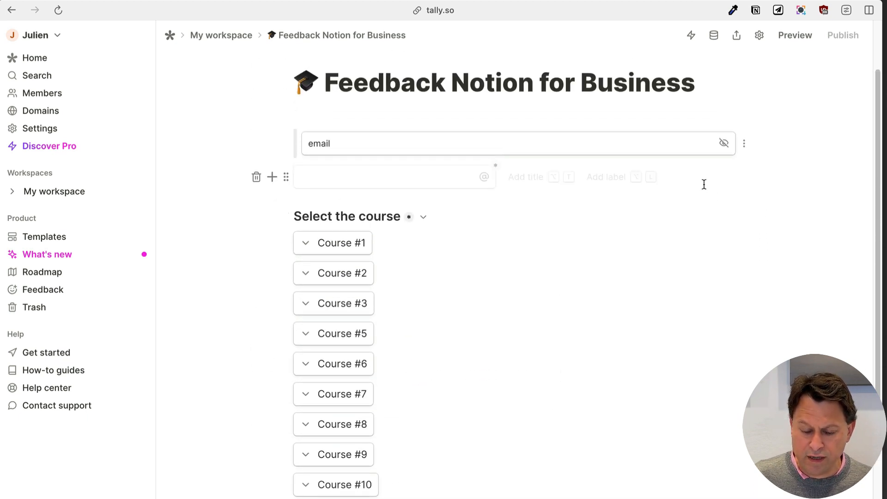
- Preview the form, try it with Course #2, a four-star rating and the comment "dsfs", and return to the editor without submitting
left_click(792, 37)
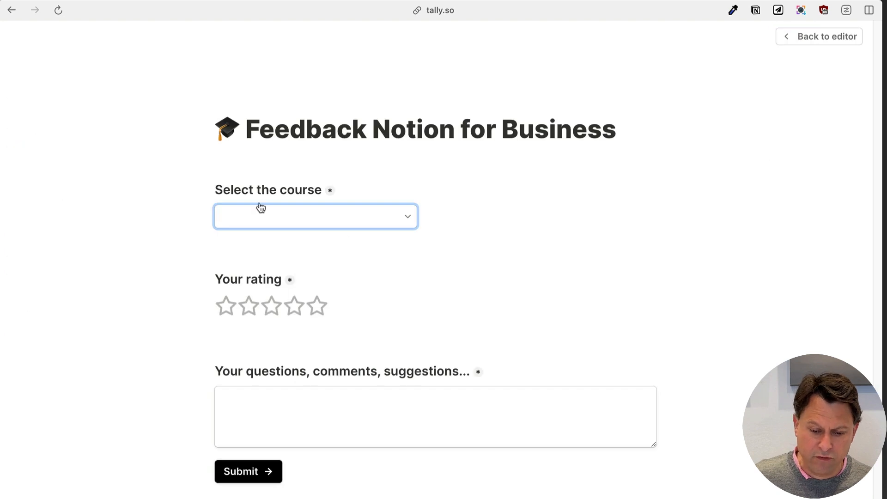
left_click(381, 217)
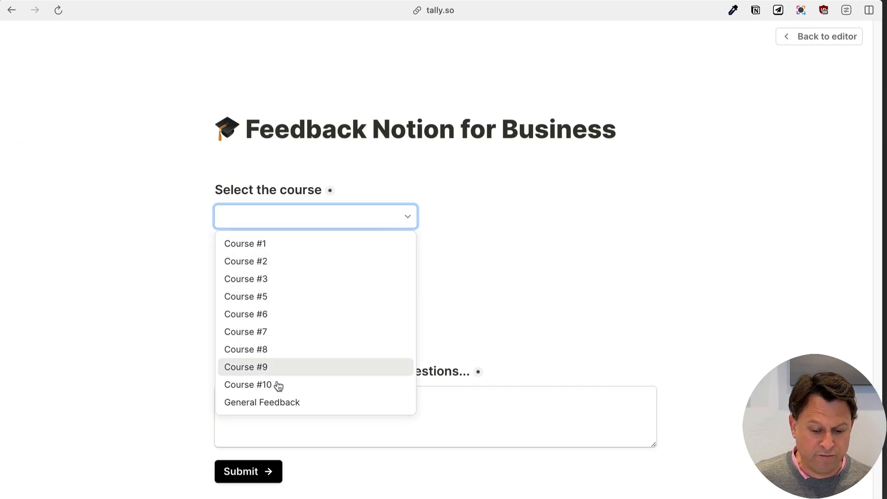
left_click(288, 261)
left_click(294, 306)
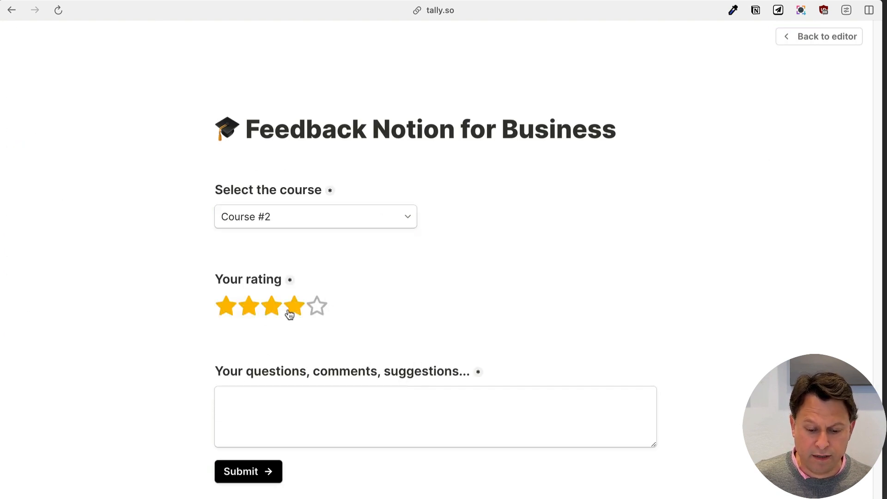
left_click(356, 418)
type("dsfs")
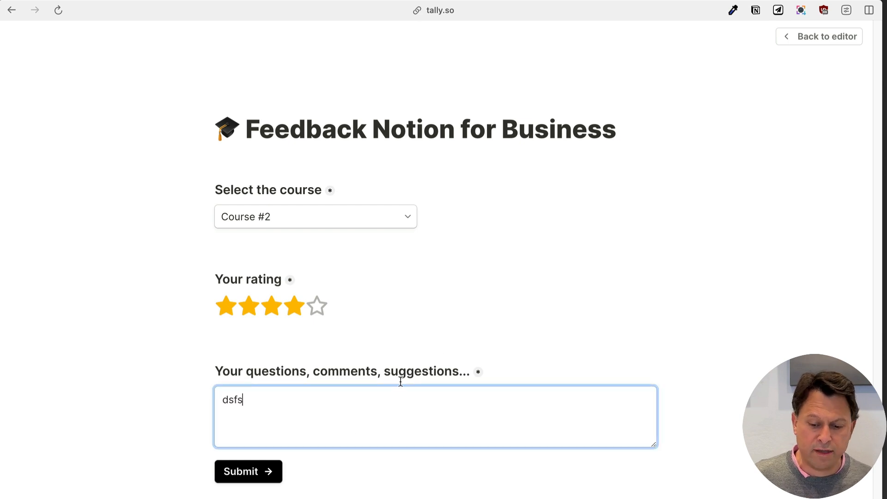
left_click(698, 172)
left_click(802, 36)
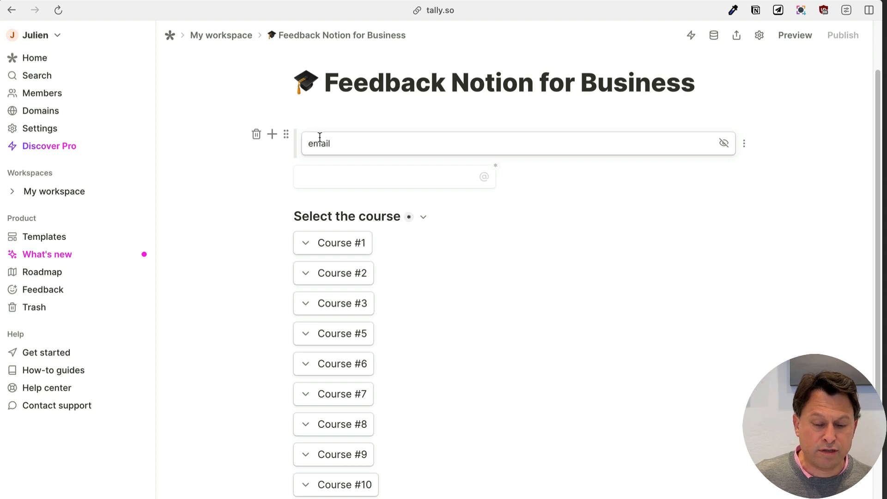
- Inspect the hidden email field and its block options, leaving the field as it is
left_click(342, 145)
left_click(286, 134)
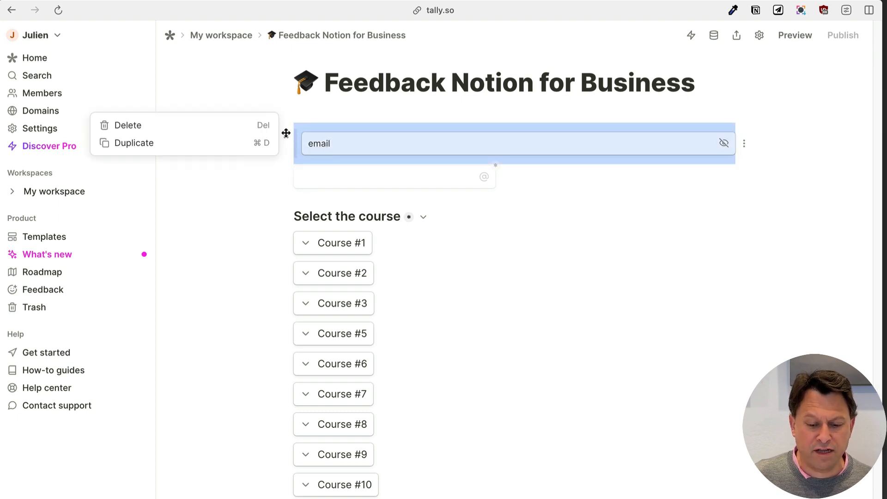
left_click(403, 128)
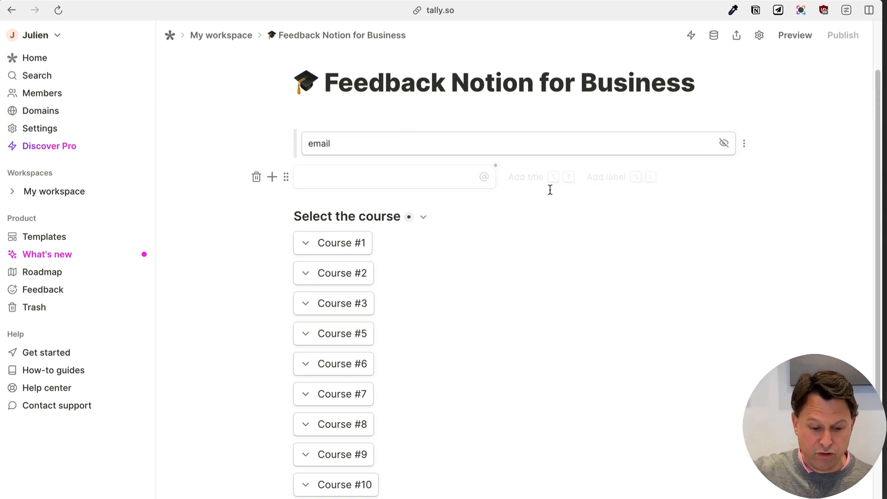
right_click(507, 163)
key("Escape")
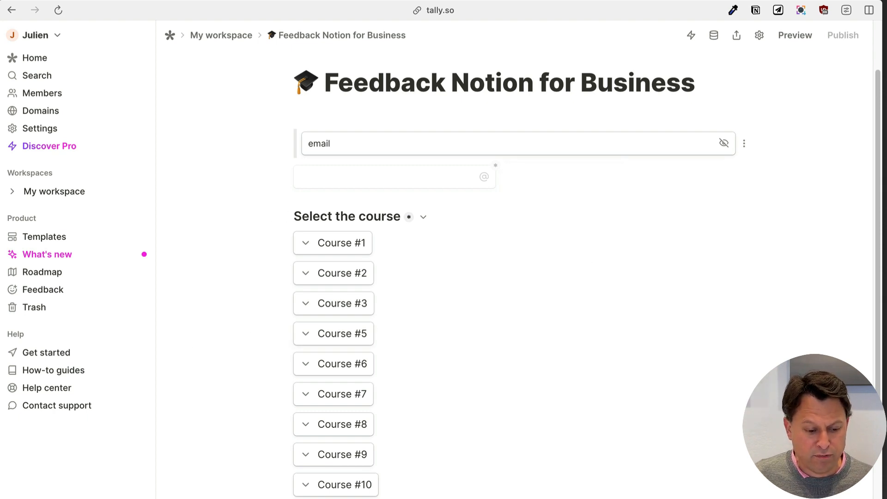
- Switch to the ConvertKit link preview page and highlight the email parameter's value in the Tally form link
key("ctrl+Tab")
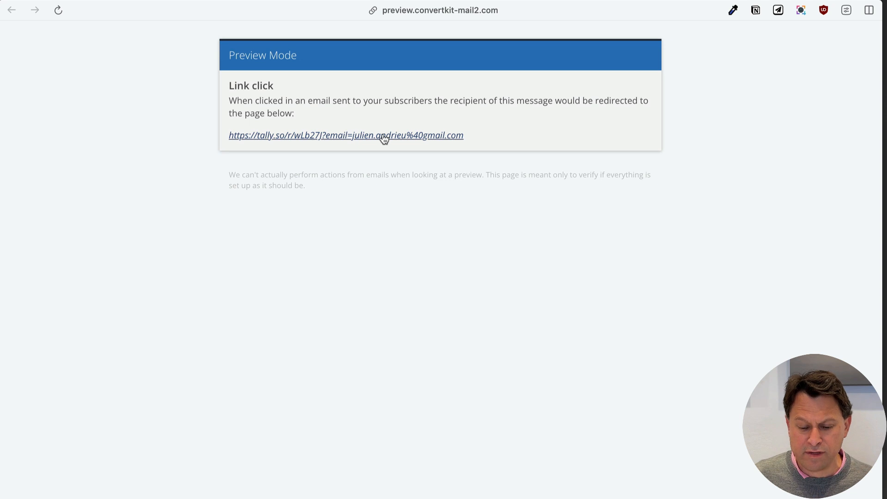
left_click_drag(475, 134, 356, 140)
left_click(354, 140)
left_click_drag(467, 134, 352, 138)
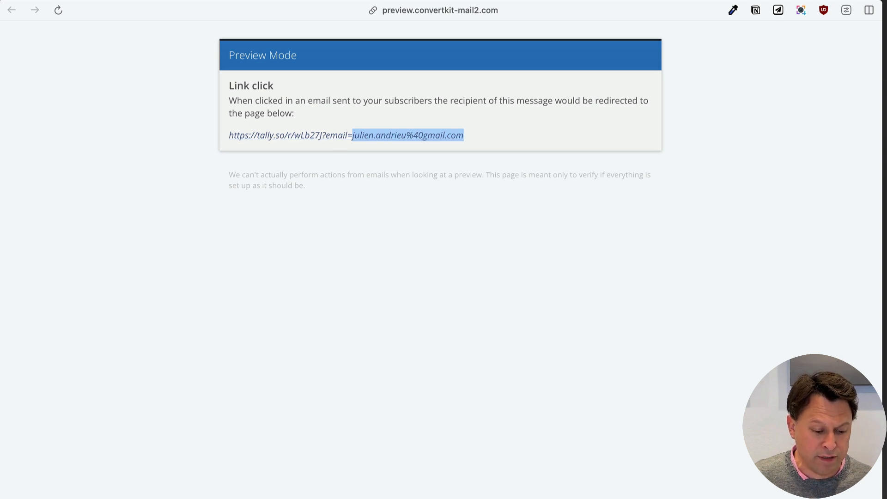
- Back in the Tally form, insert a second hidden field with the URL query parameter email below the first, and delete it again
key("ctrl+Tab")
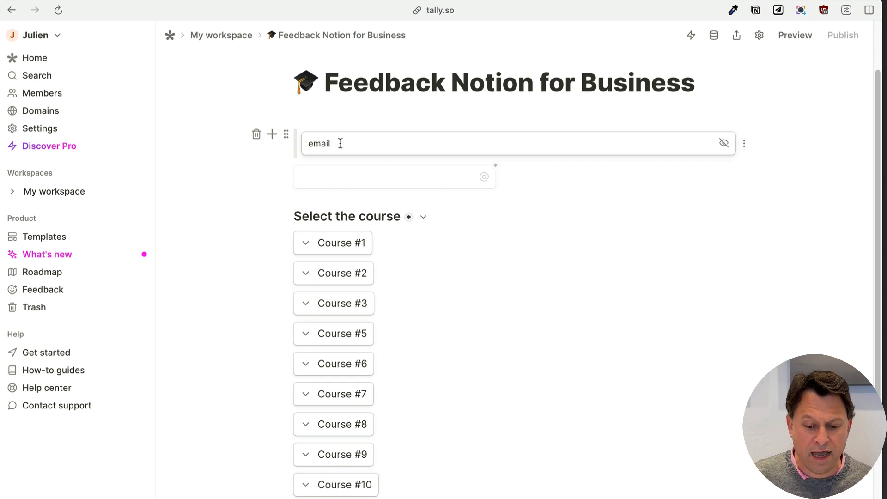
left_click(272, 134)
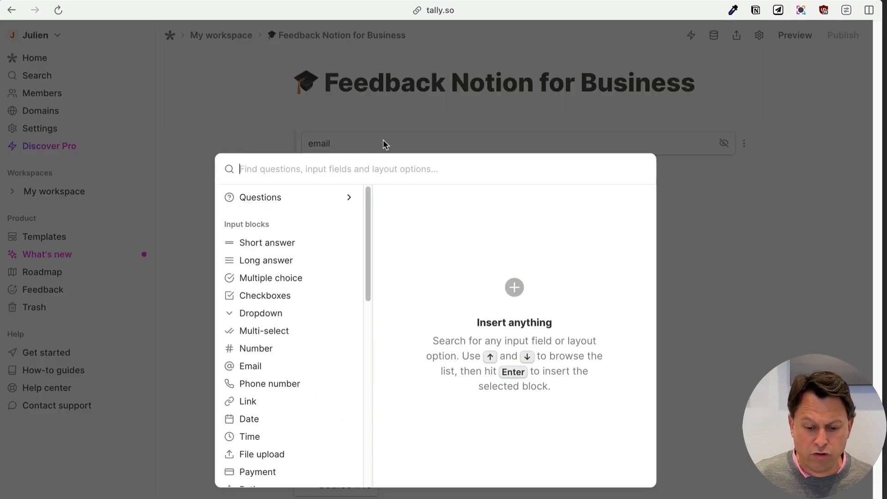
type("hid")
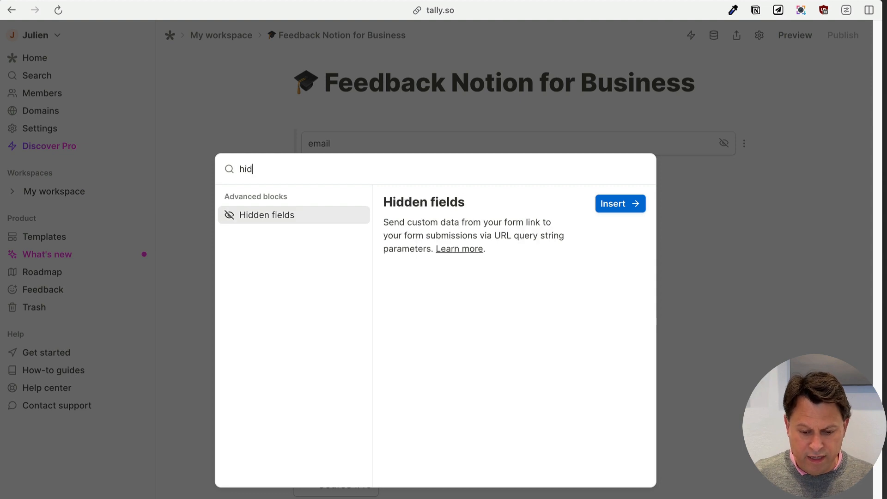
key("Return")
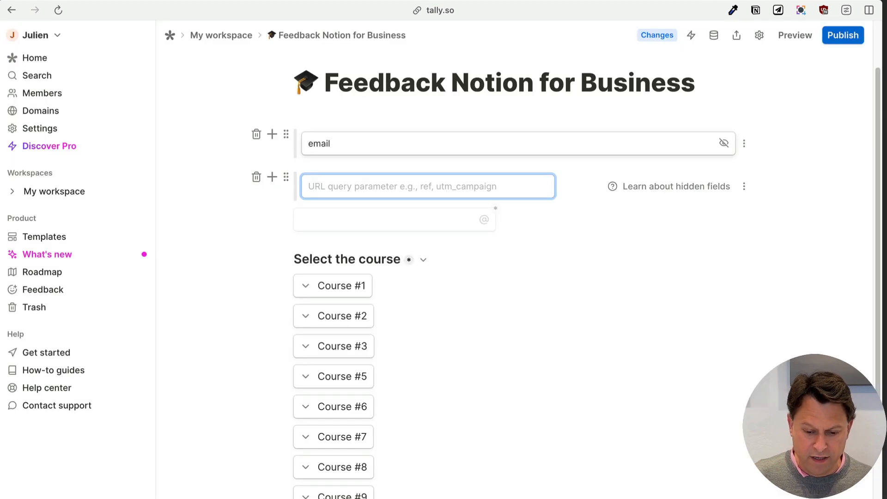
type("em")
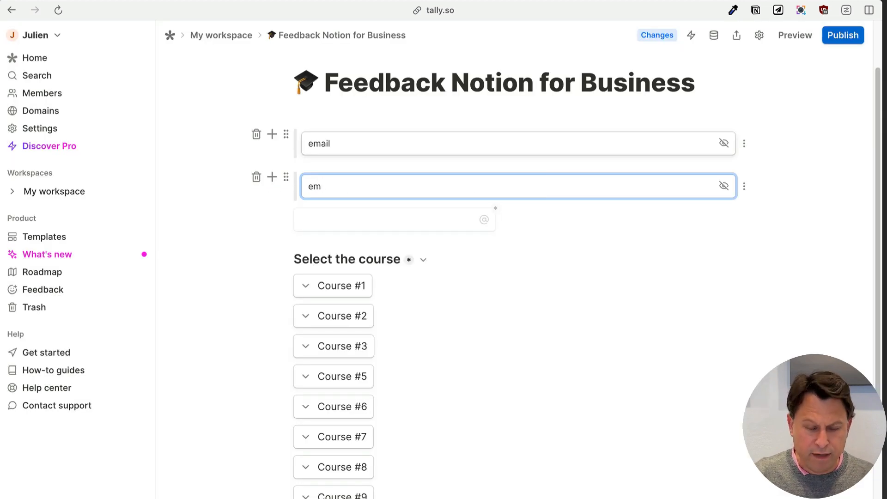
type("ail")
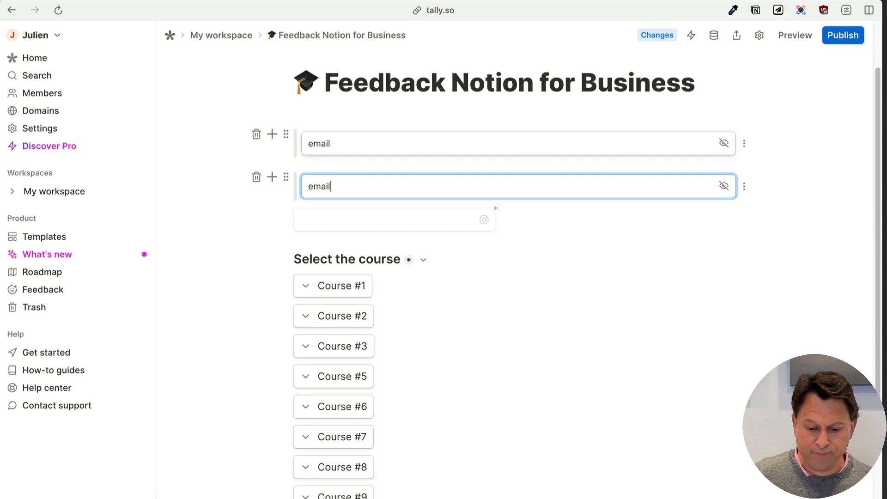
left_click(751, 263)
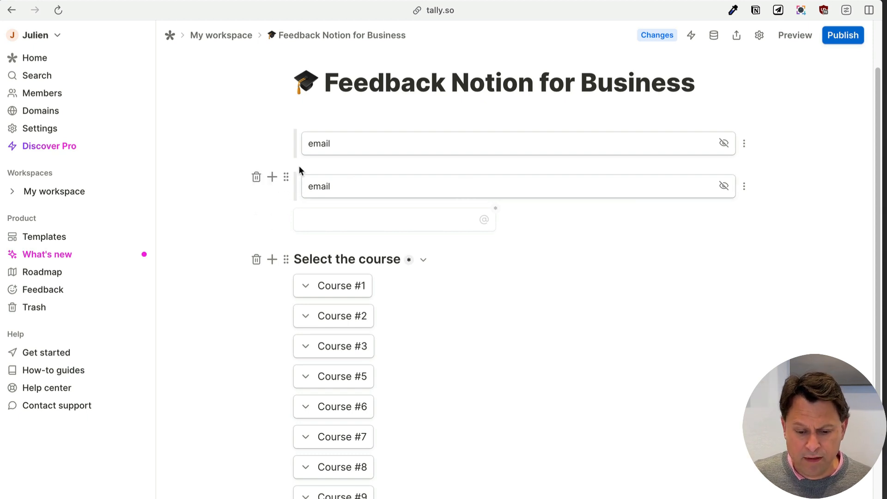
left_click(261, 178)
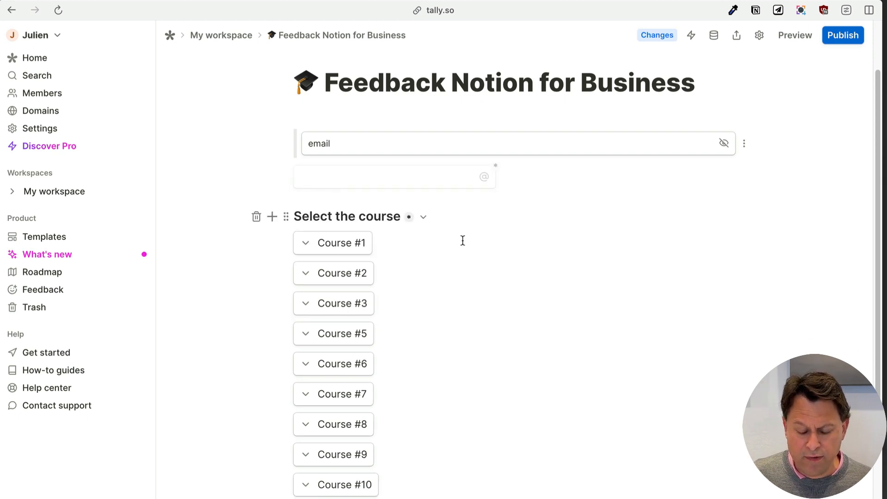
- Highlight the hidden field's name, email, and delete the existing hidden email input block below it
left_click(373, 146)
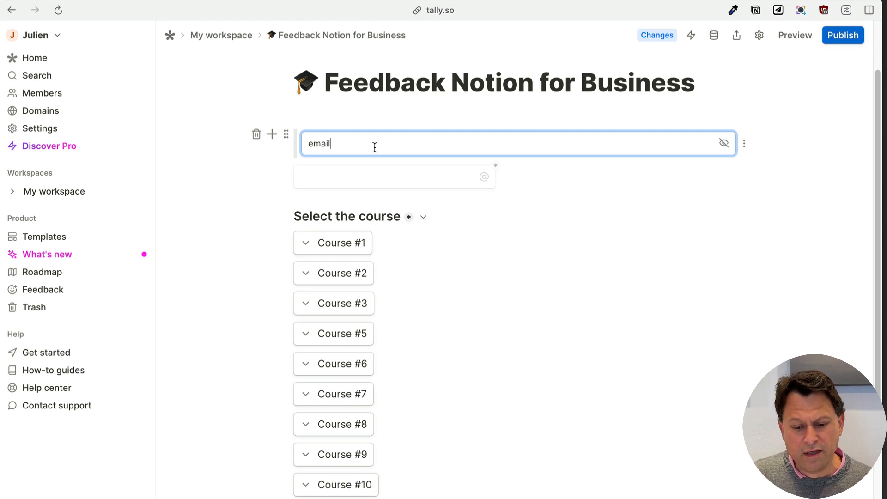
left_click_drag(375, 147, 309, 144)
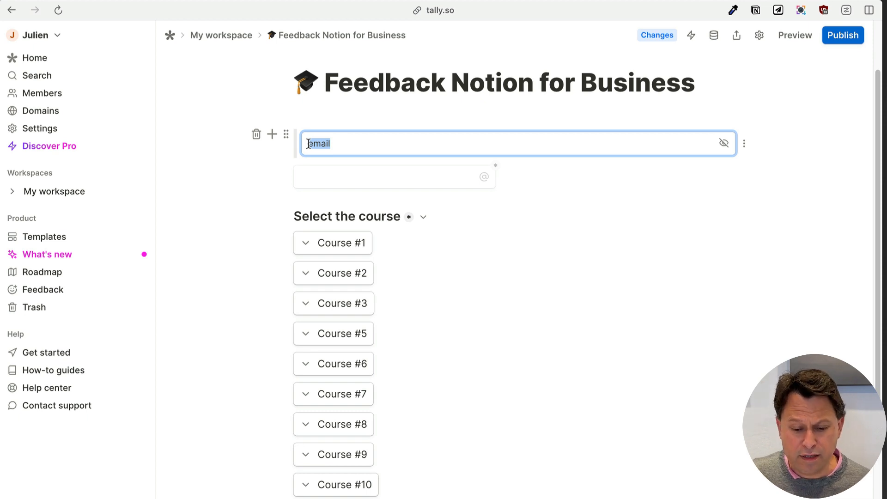
left_click(335, 171)
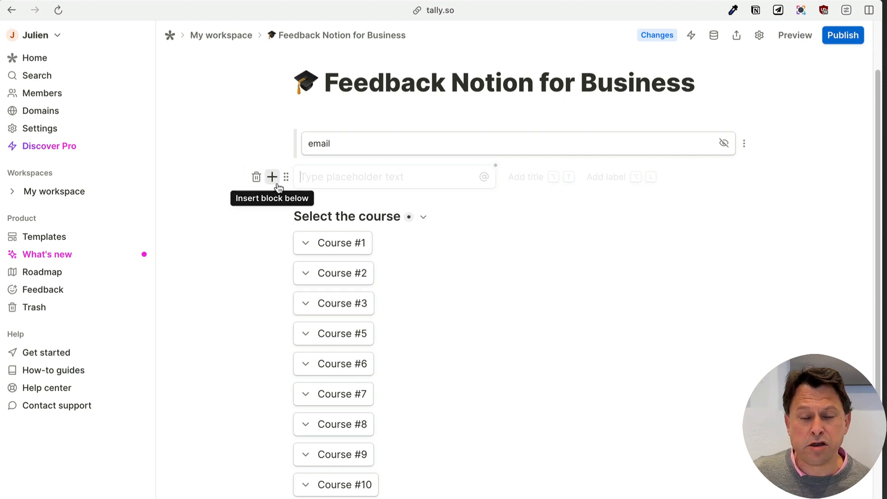
left_click(257, 177)
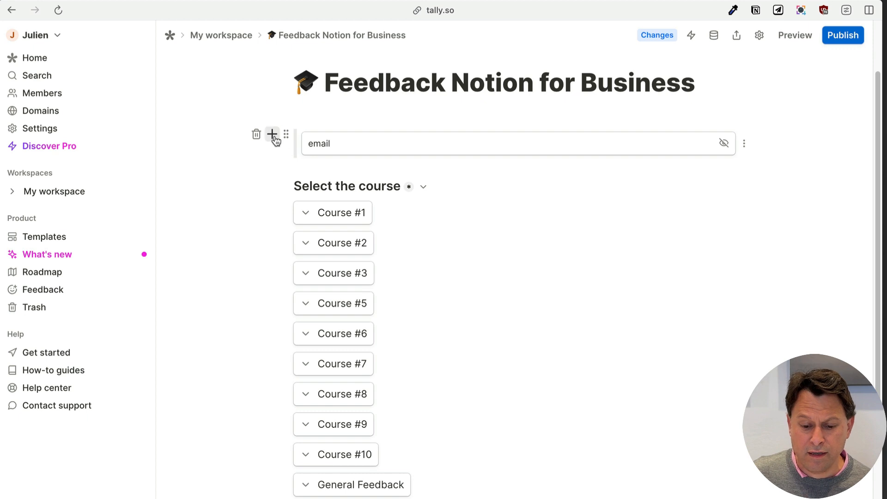
- Insert a new Email input block directly below the hidden email field
left_click(274, 135)
type("ema")
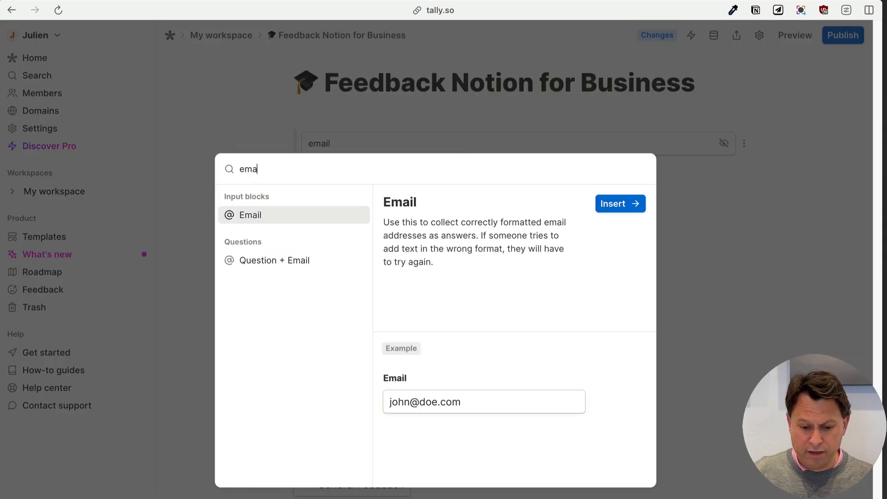
type("il")
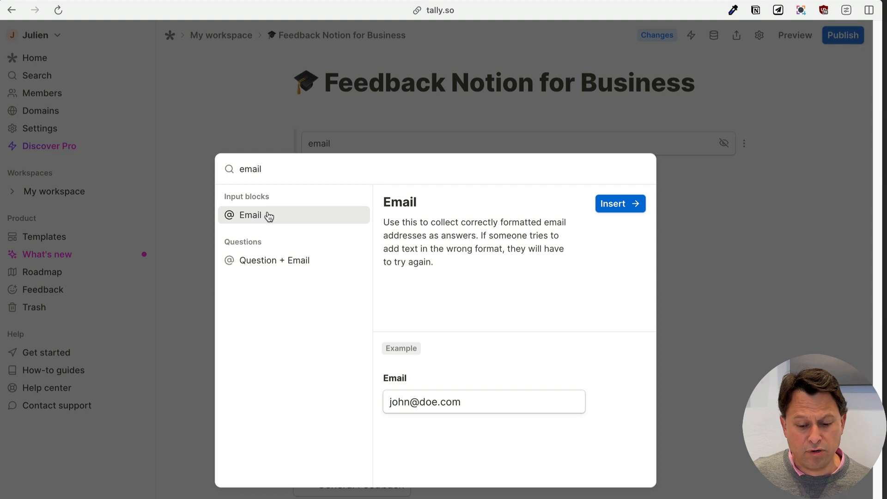
left_click(616, 203)
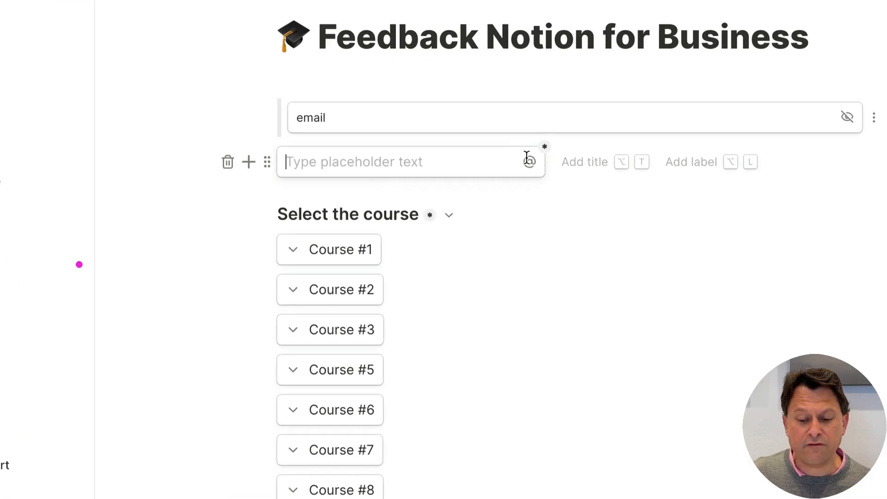
- Enable a default answer for the new email input block and set it to the hidden field email
left_click(270, 161)
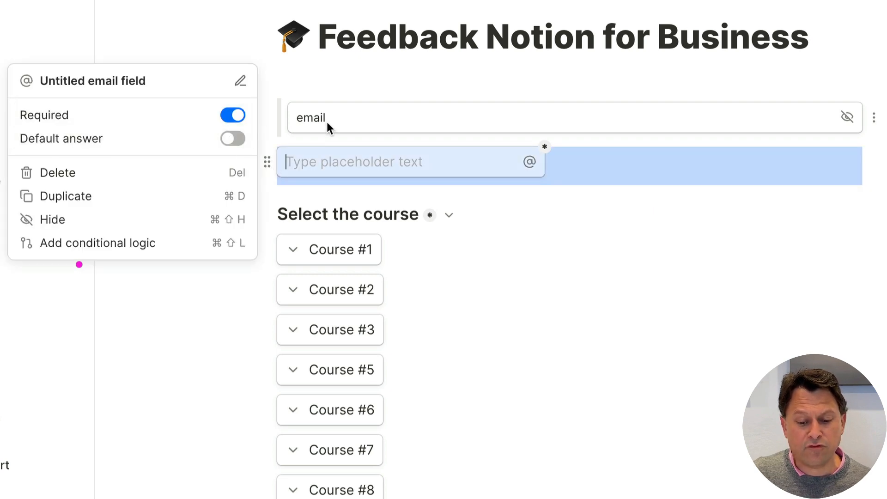
left_click(234, 139)
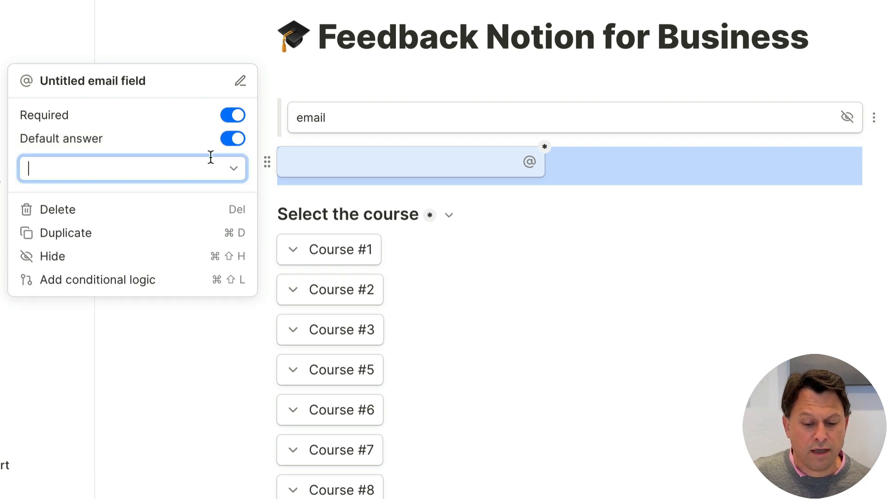
left_click(234, 168)
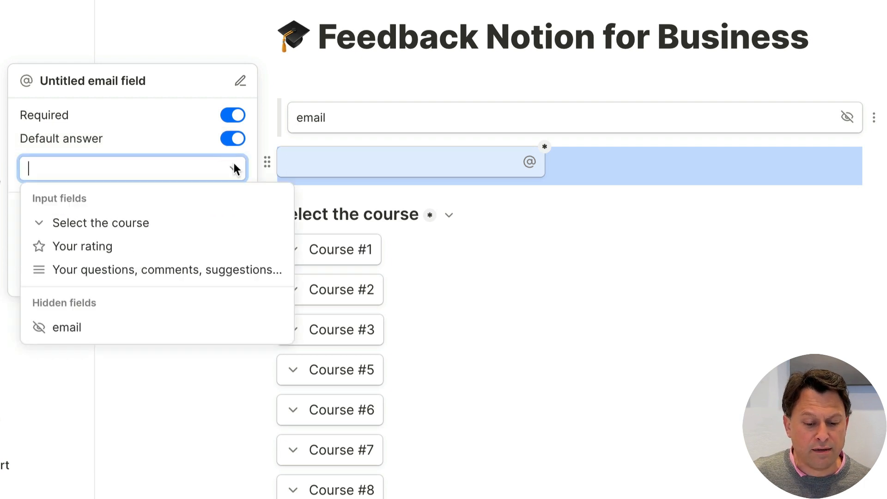
left_click(90, 329)
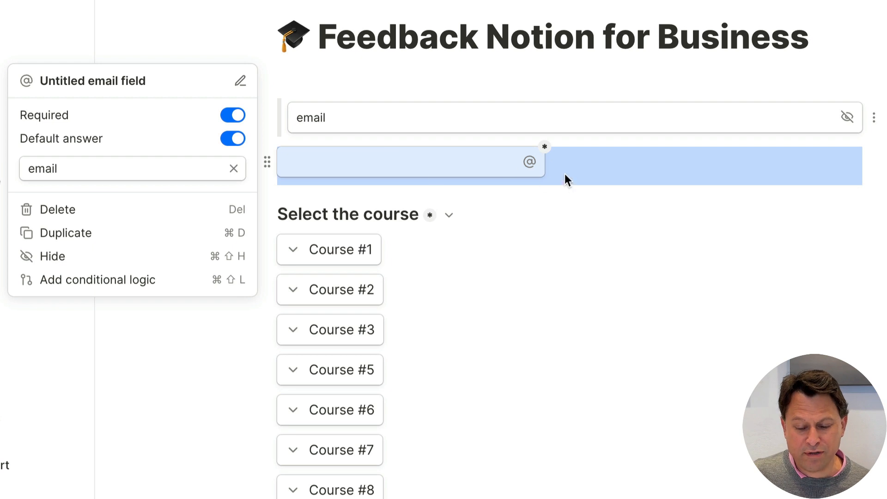
left_click(612, 242)
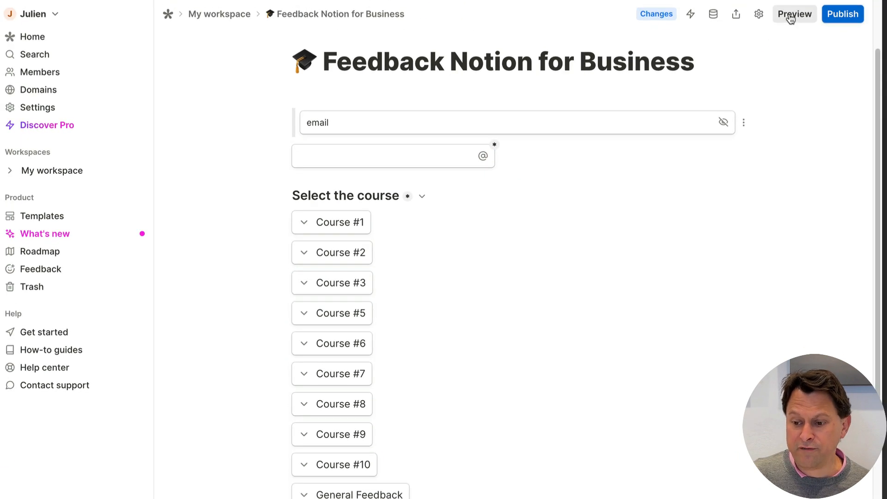
- Preview the form and try submitting it with the email entry "dsjs", Course #1, a five-star rating and the comment "sdfa"
left_click(791, 15)
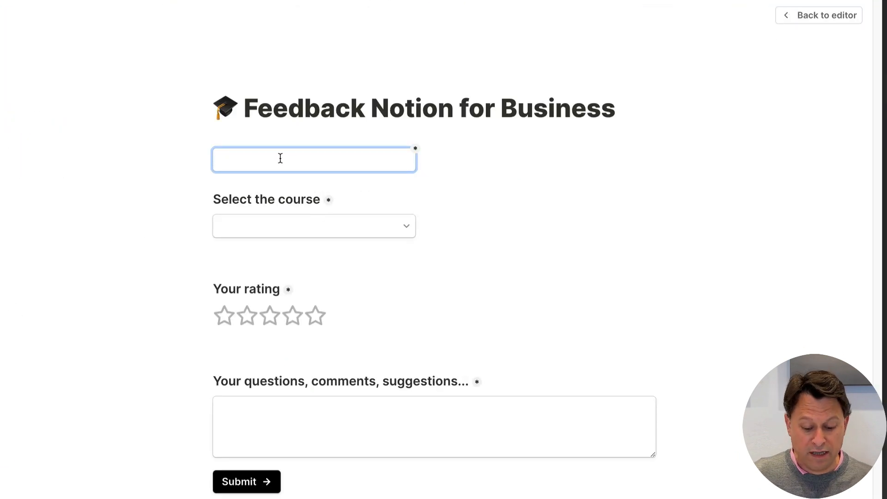
type("dsjs")
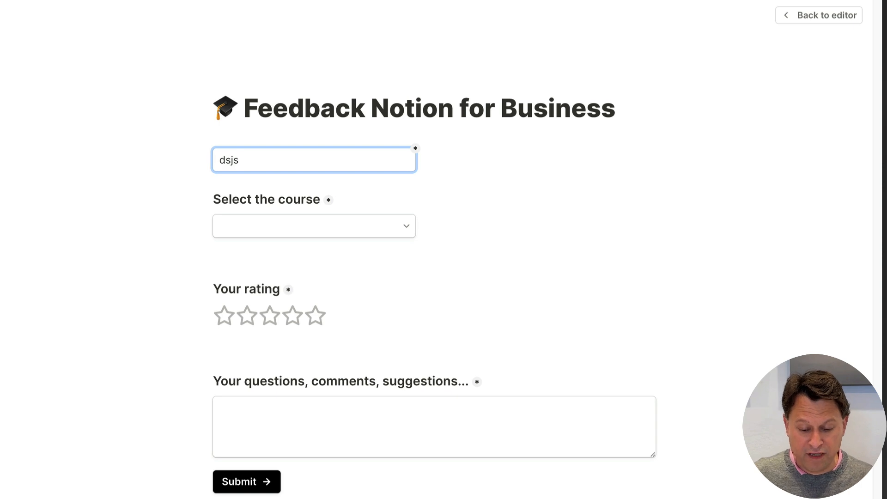
left_click(347, 226)
left_click(322, 251)
left_click(314, 322)
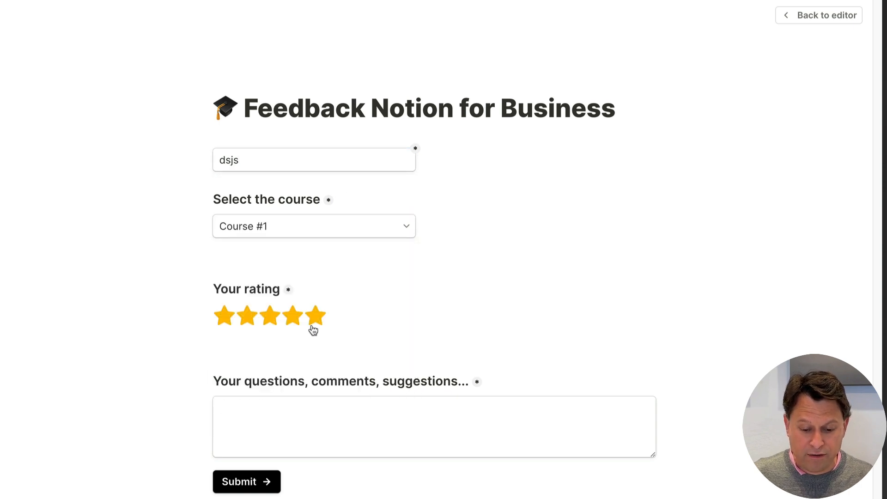
left_click(271, 406)
type("sdfa")
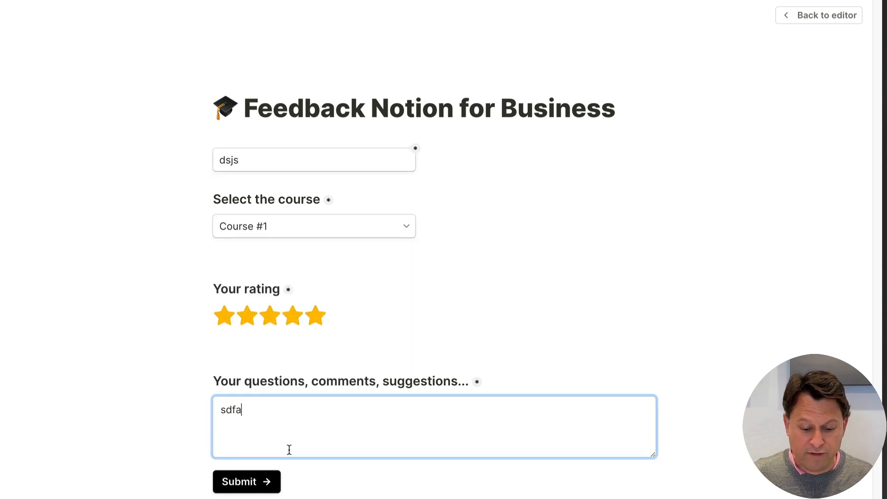
left_click(252, 480)
- Highlight the validation message under the email field, empty the field, and return to the form editor
left_click_drag(308, 182, 215, 176)
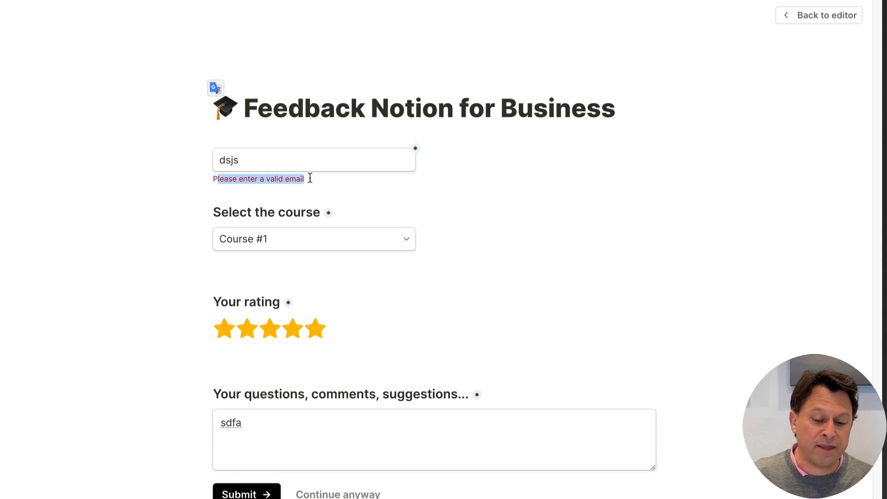
left_click(275, 158)
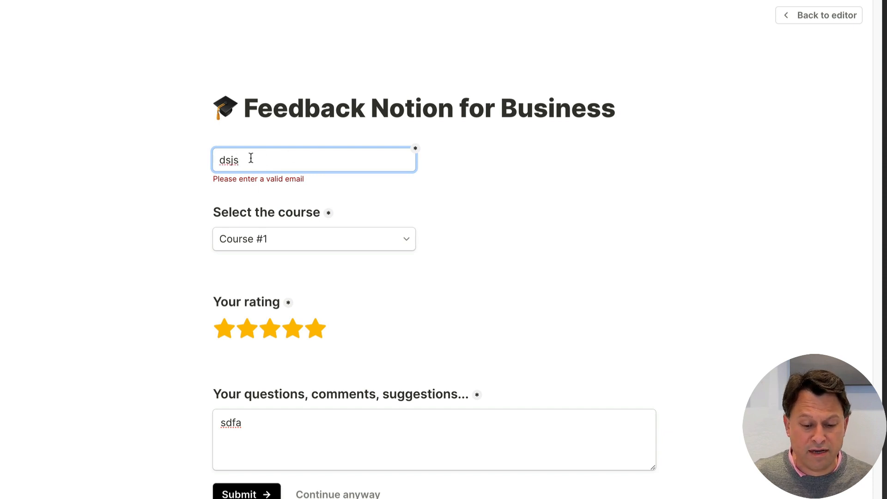
left_click_drag(265, 162, 198, 162)
key("BackSpace")
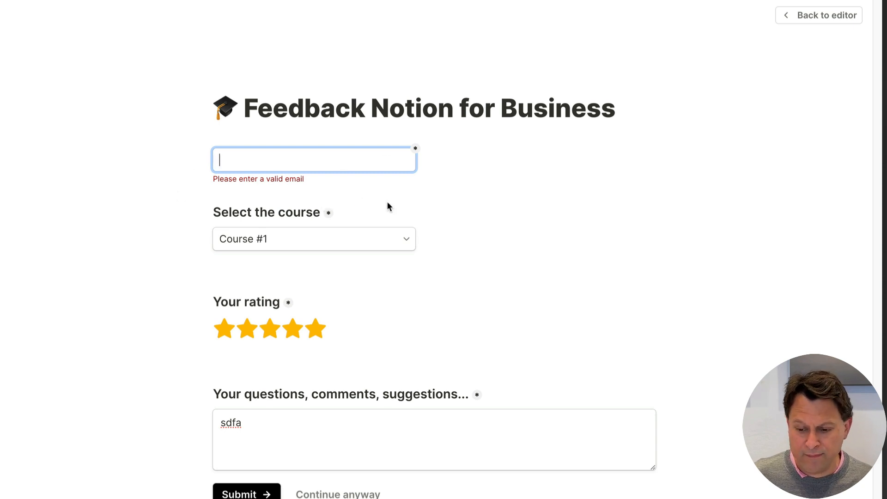
left_click(806, 17)
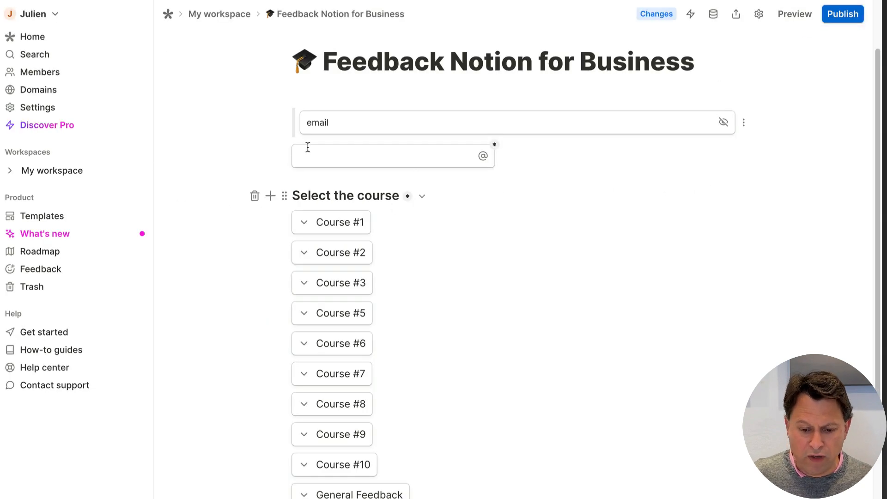
- Hide the email input block, check the form in preview, and return to the editor
left_click(285, 159)
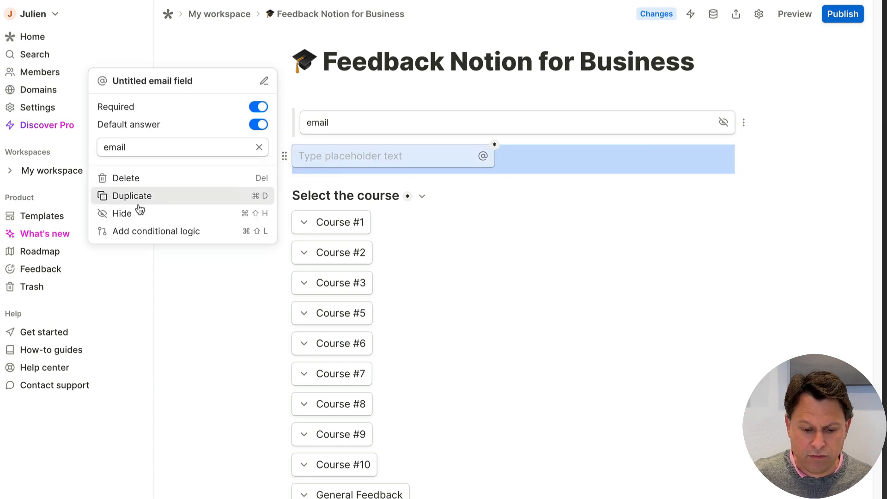
left_click(215, 210)
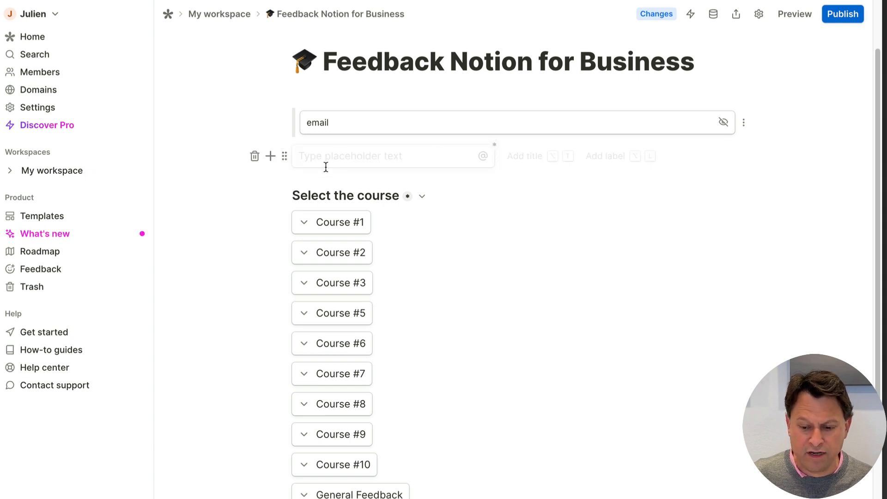
left_click(796, 14)
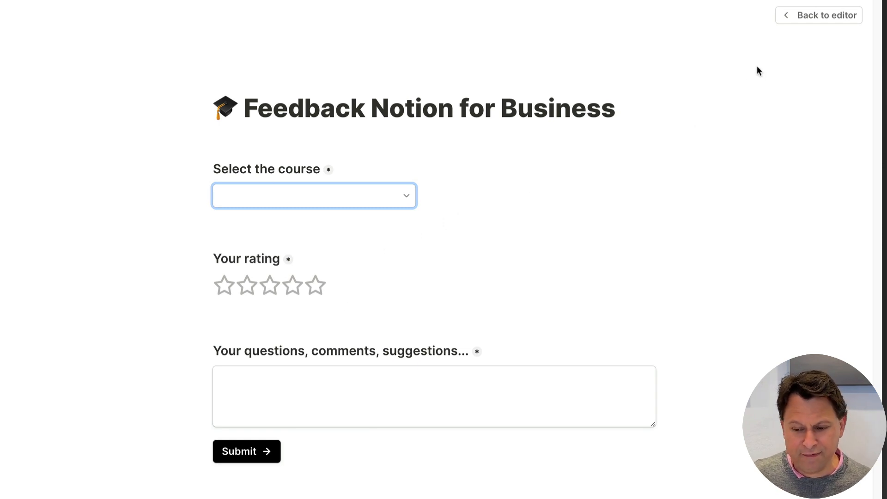
left_click(799, 17)
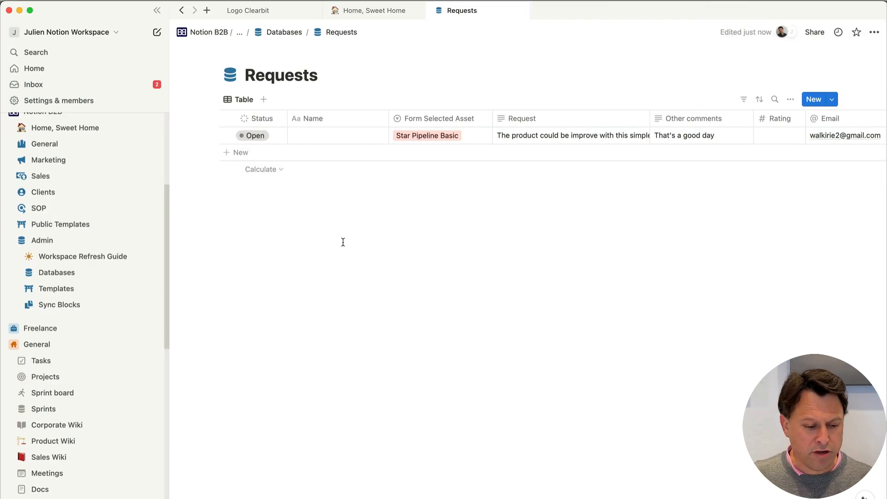
- Switch to the Requests database in Notion and look through the Databases section under Admin in the Notion B2B teamspace
scroll(51, 253, "up", 4)
scroll(60, 259, "down", 1)
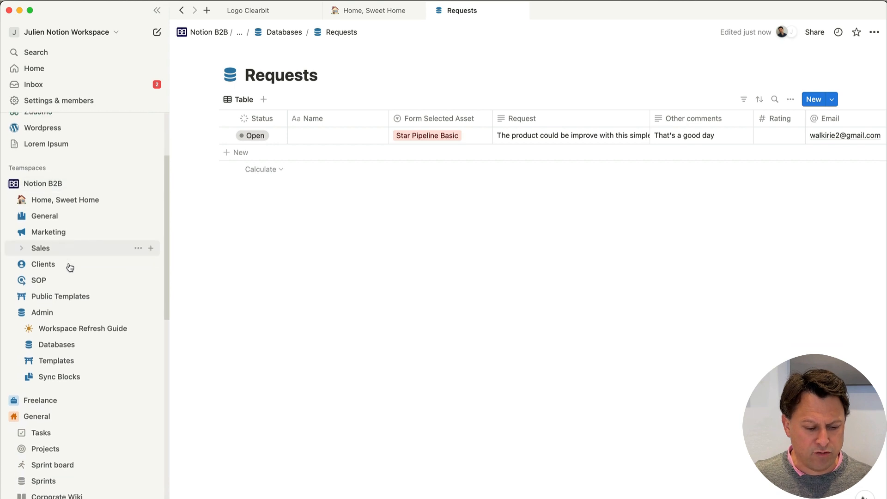
left_click(15, 312)
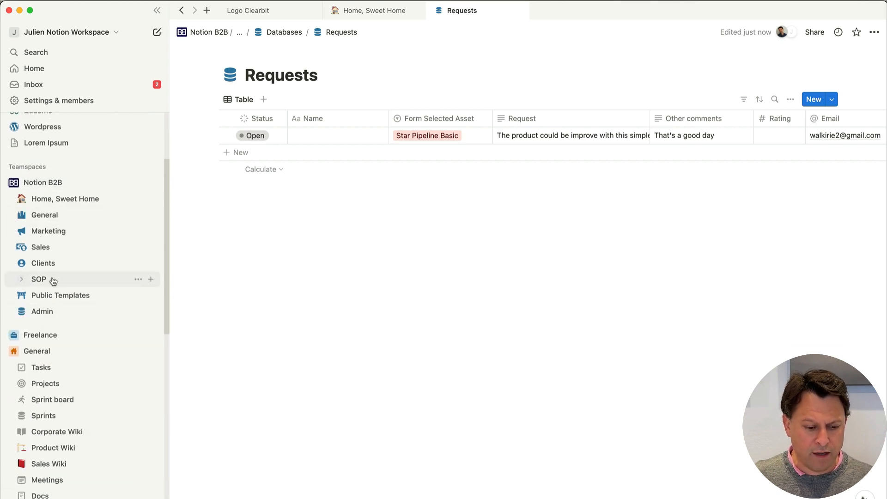
left_click(22, 312)
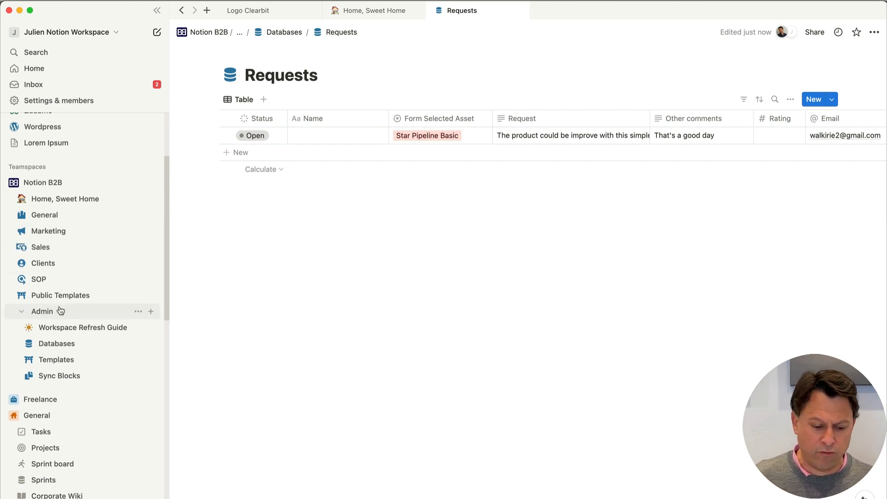
left_click(29, 344)
scroll(83, 334, "down", 3)
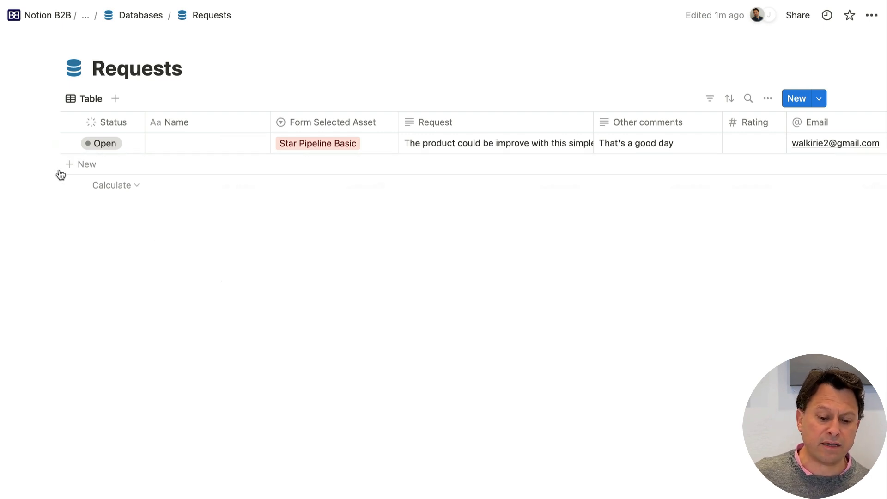
- Review the Requests table's columns, including the Status options and the linkable Assets pages, leaving both values as they are
left_click(109, 144)
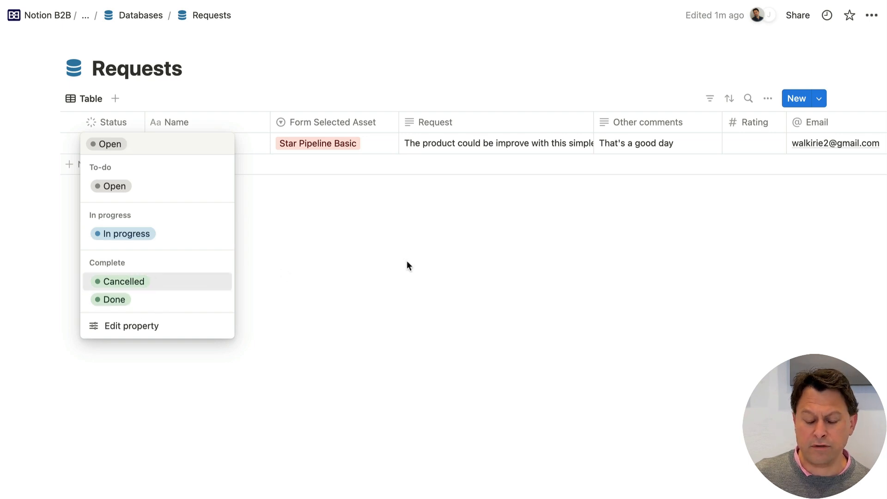
key("Escape")
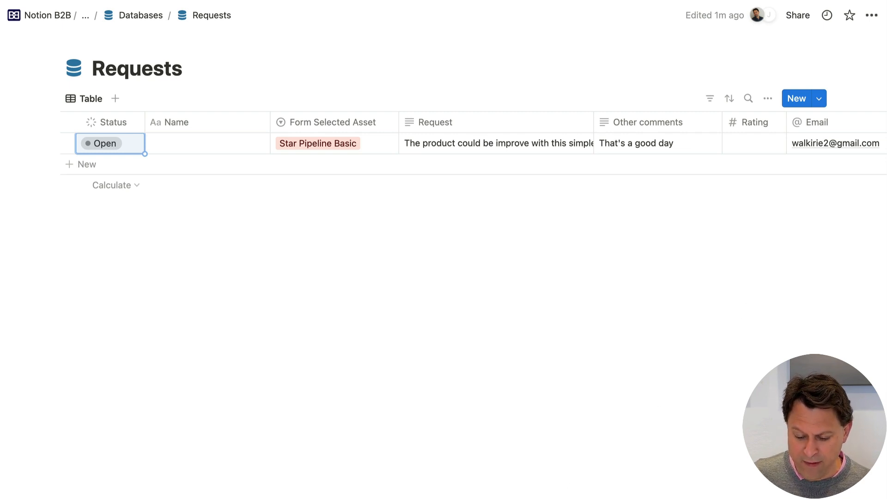
scroll(443, 143, "right", 10)
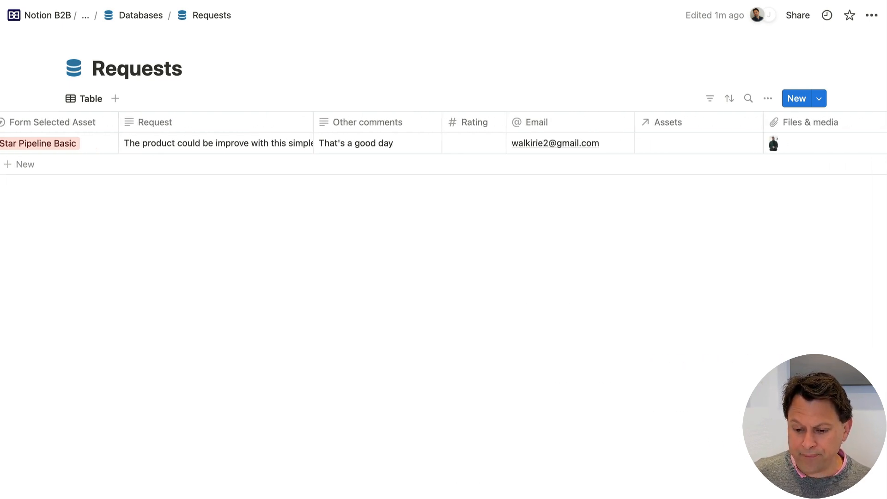
scroll(443, 144, "right", 2)
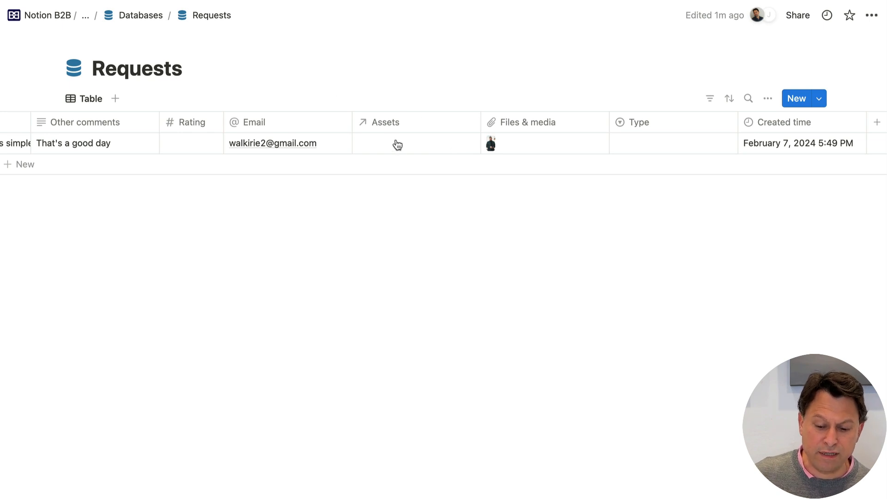
left_click(425, 147)
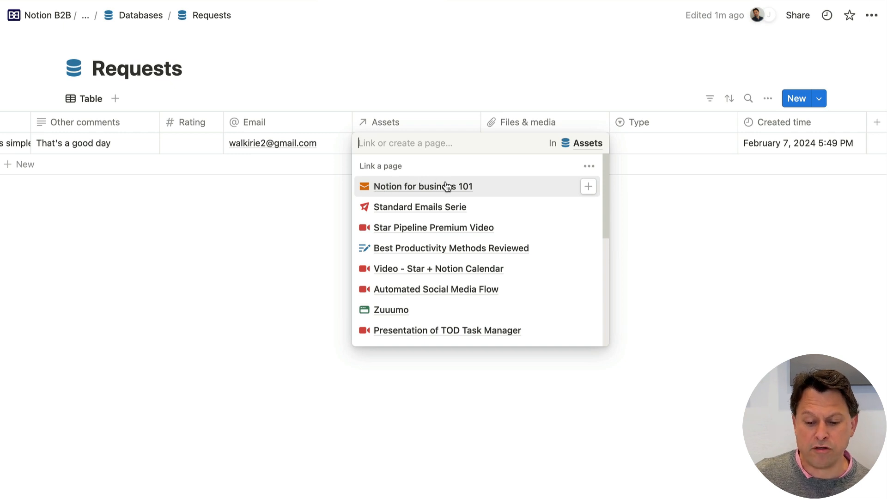
left_click(711, 250)
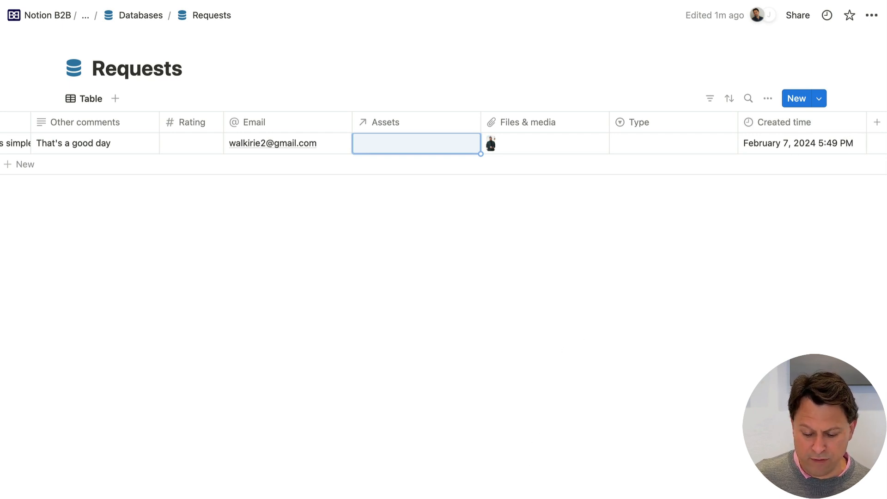
key("Escape")
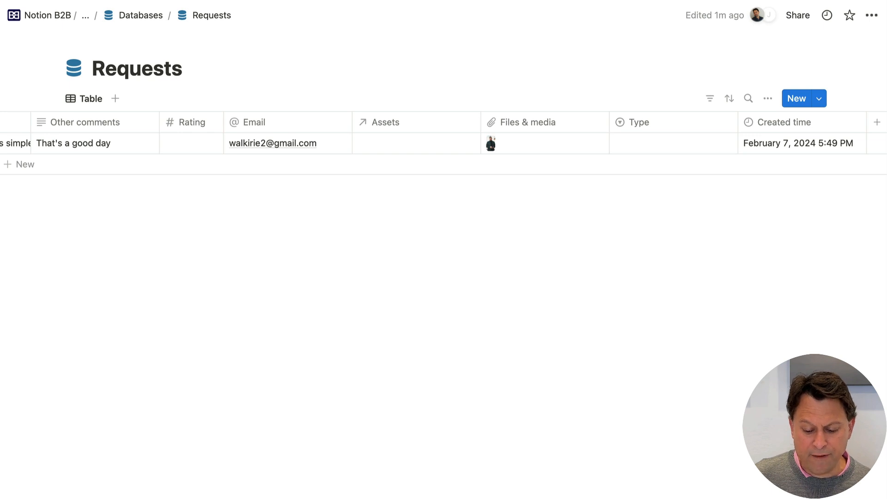
- Switch back to the Feedback Notion for Business form in Tally and start connecting its Notion integration
scroll(443, 143, "left", 10)
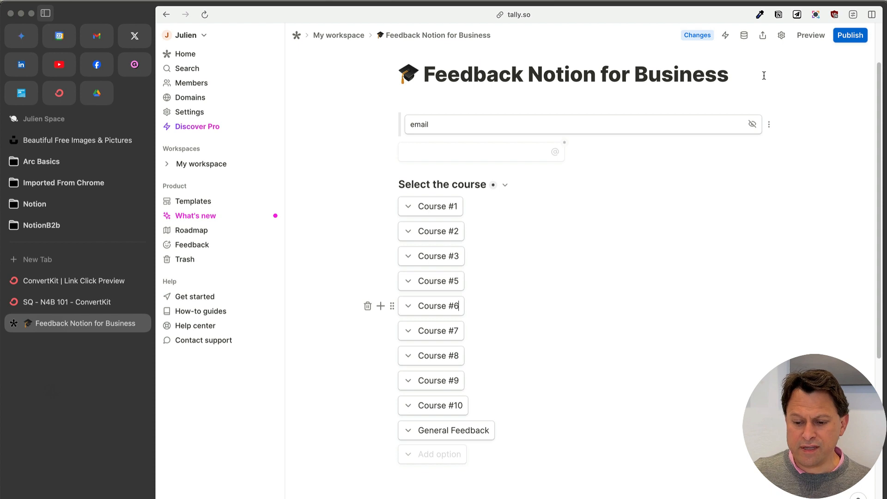
left_click(726, 38)
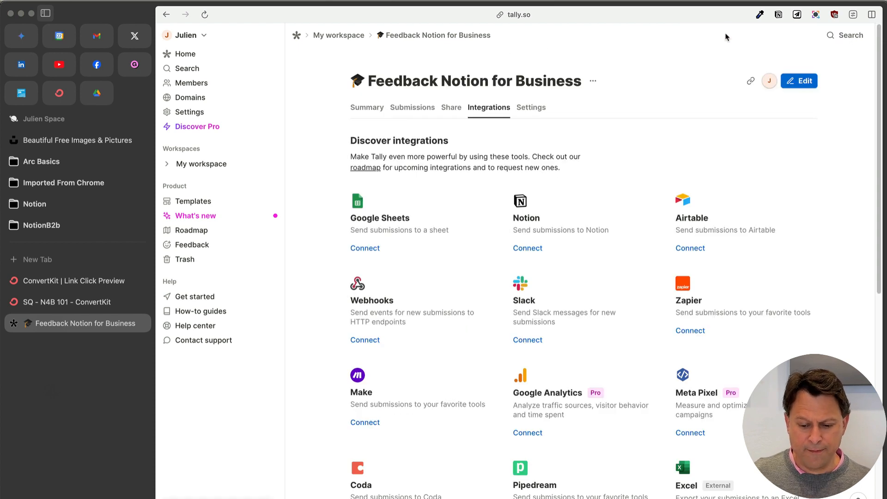
left_click(537, 249)
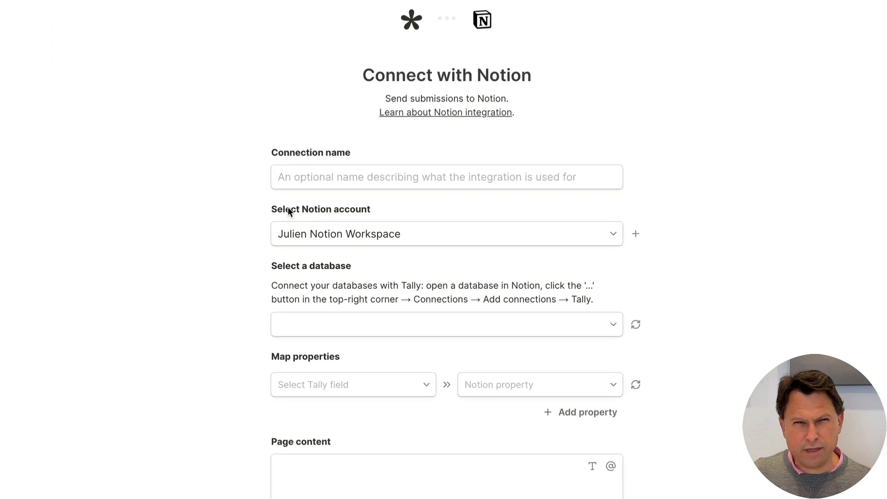
- Name the Notion connection User Requests and select the Requests database, keeping the preselected Notion account
left_click(534, 239)
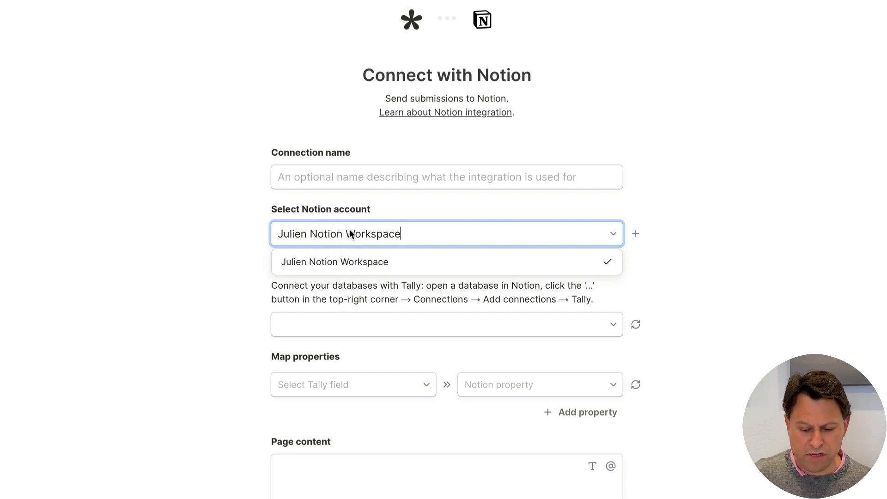
left_click(689, 209)
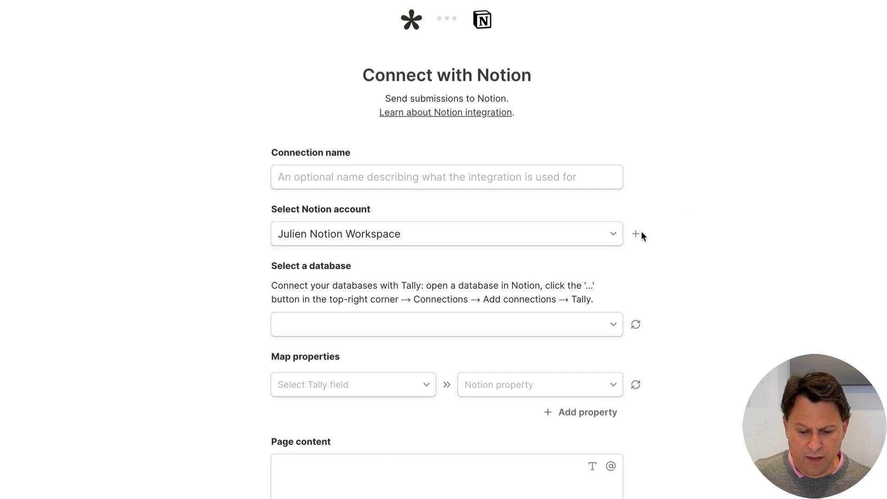
left_click(374, 178)
left_click(633, 178)
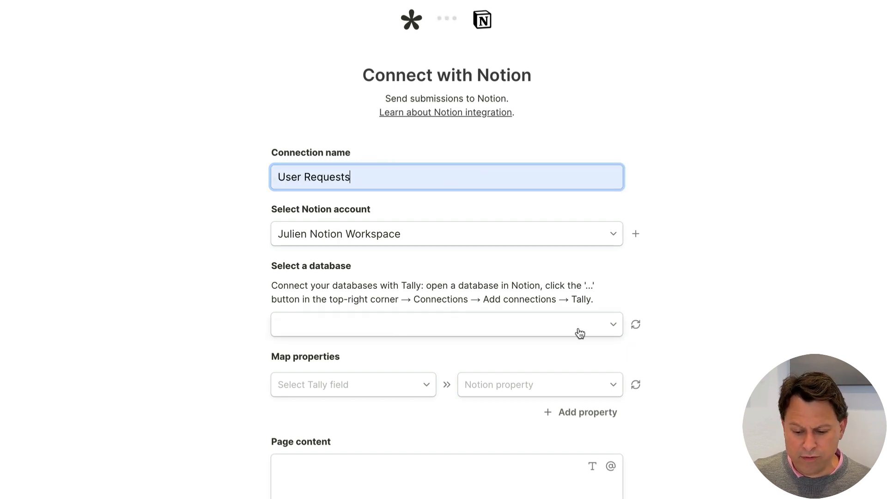
left_click(601, 327)
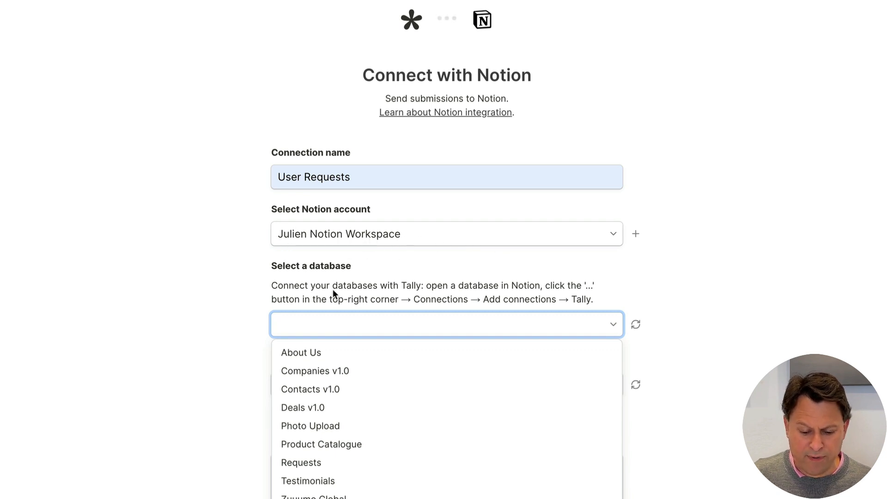
left_click(332, 462)
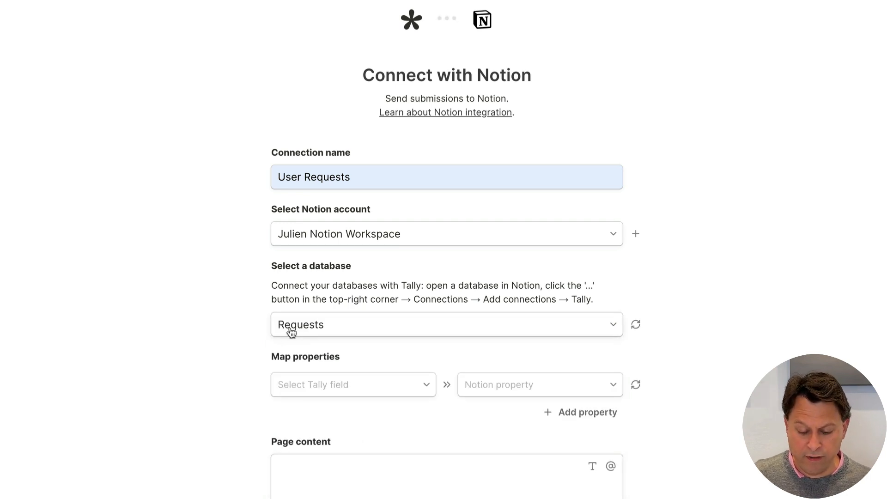
- Try to map the hidden email field to a Notion text property
scroll(341, 341, "down", 3)
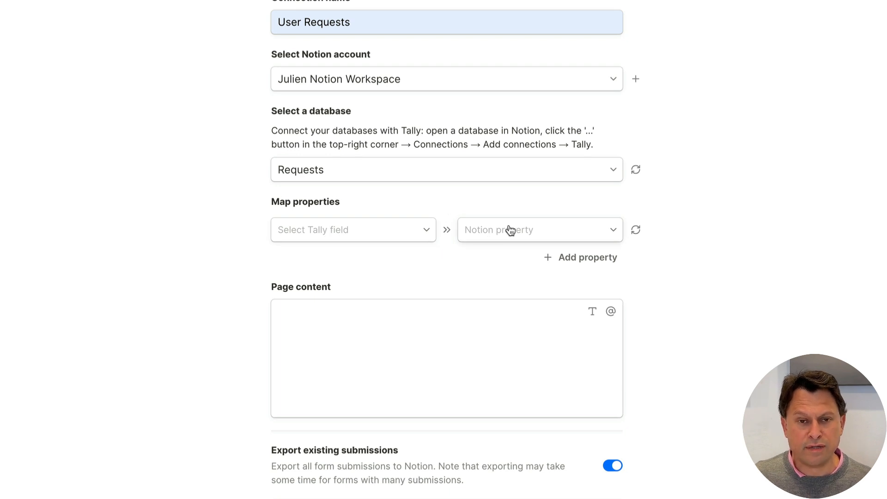
left_click(401, 234)
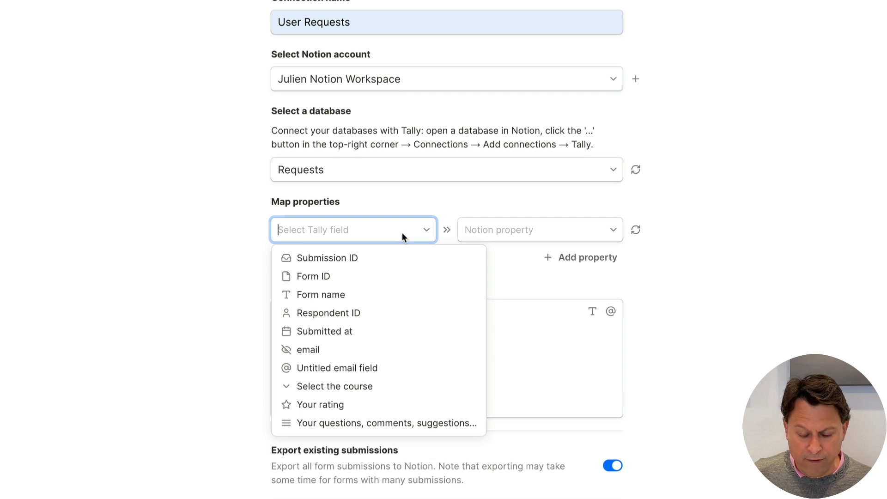
left_click(308, 351)
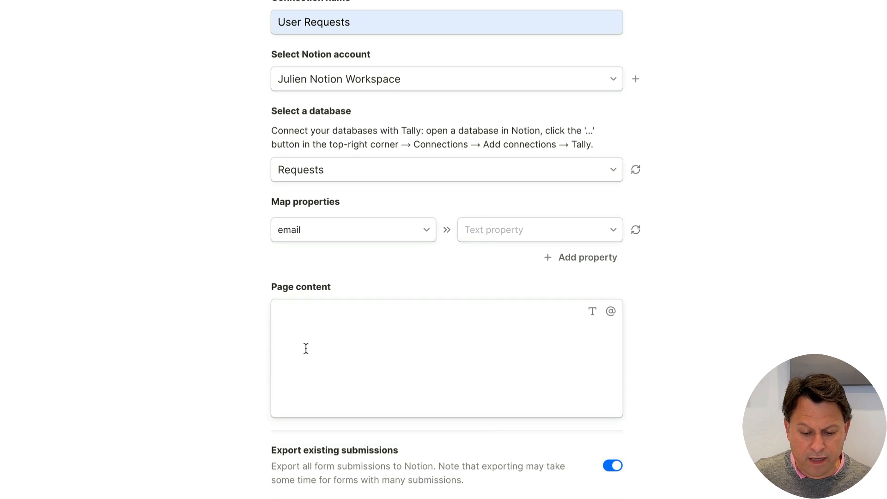
left_click(362, 236)
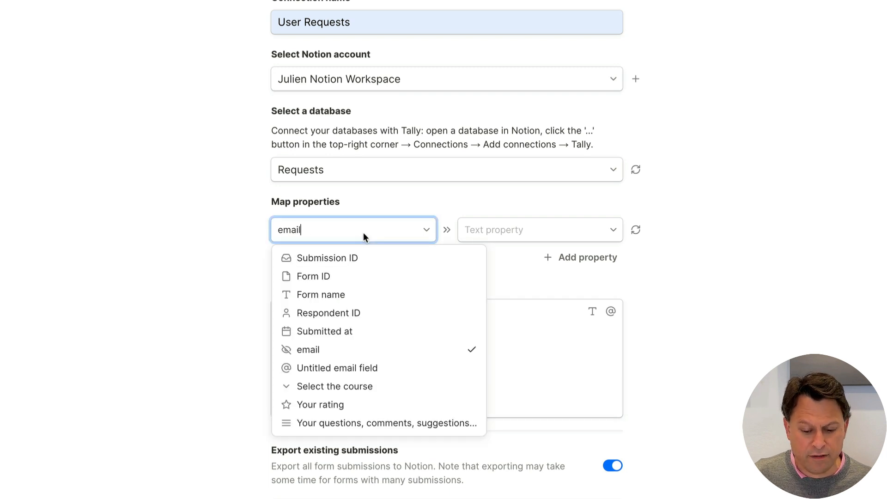
left_click(340, 350)
left_click(299, 236)
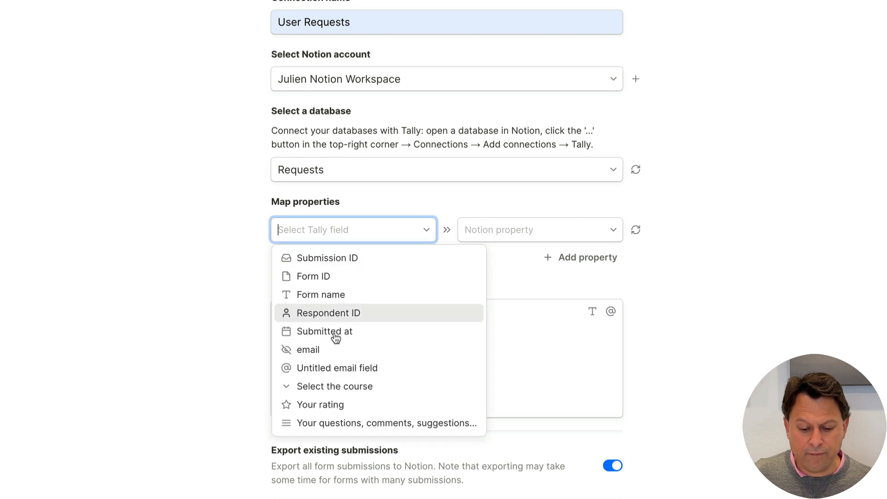
left_click(333, 347)
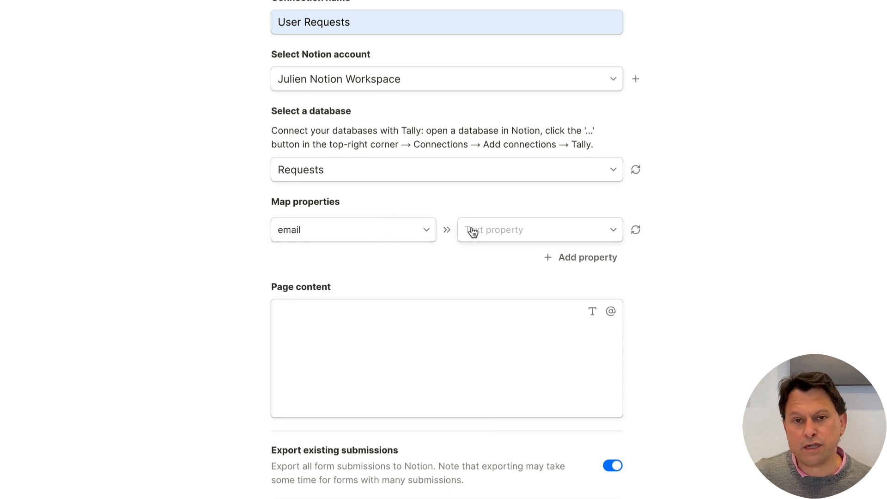
left_click(611, 229)
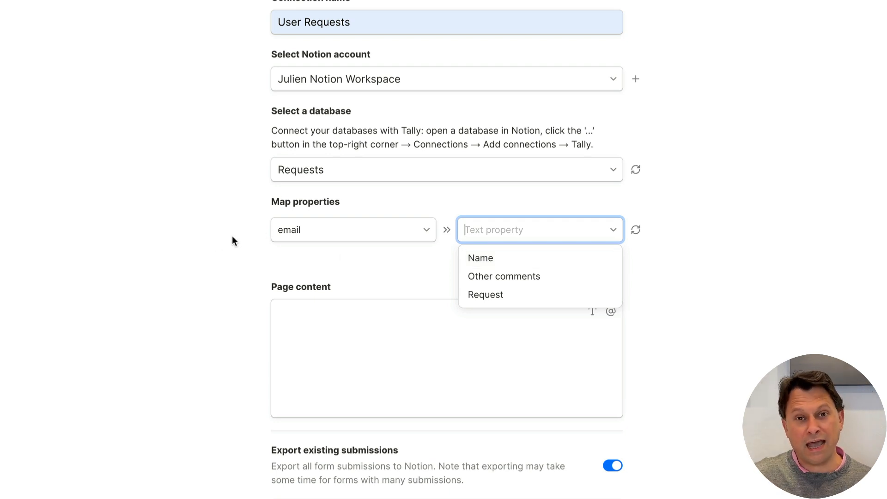
- Map the Untitled email field to the Notion Email property in the first mapping row
left_click(348, 228)
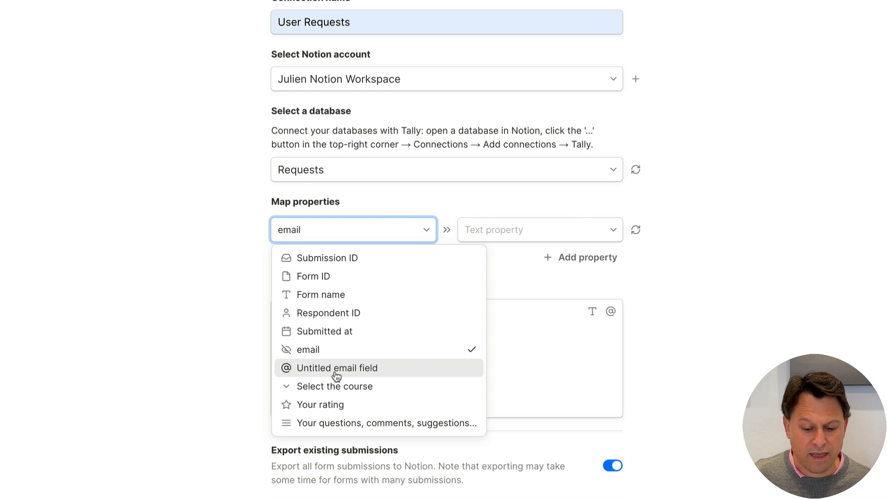
left_click(355, 373)
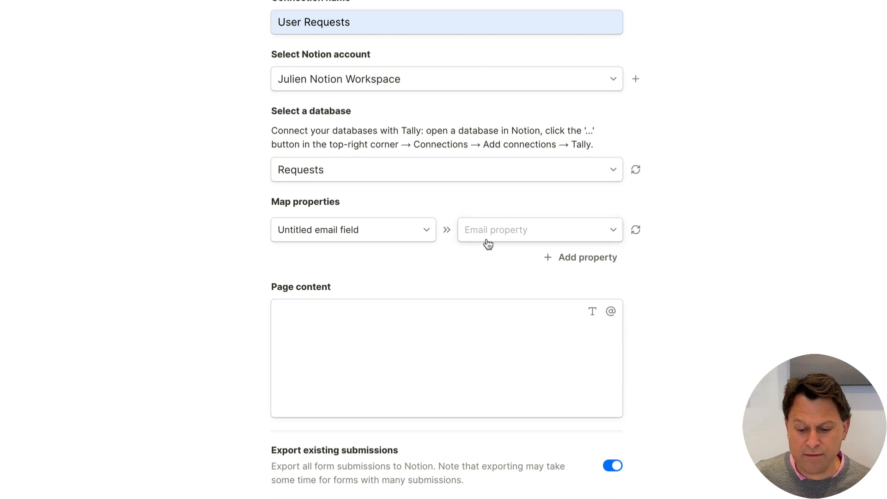
left_click(602, 232)
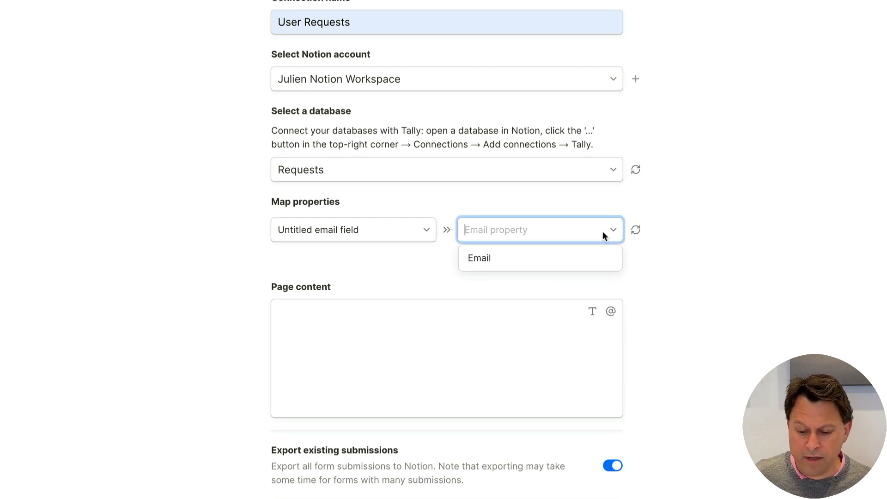
left_click(495, 258)
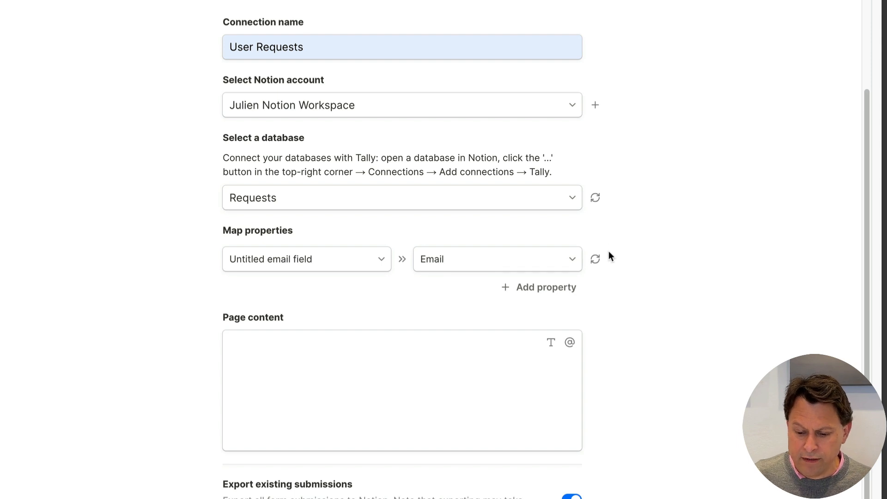
- Add a second property mapping from Form name to the Notion Name property
left_click(550, 287)
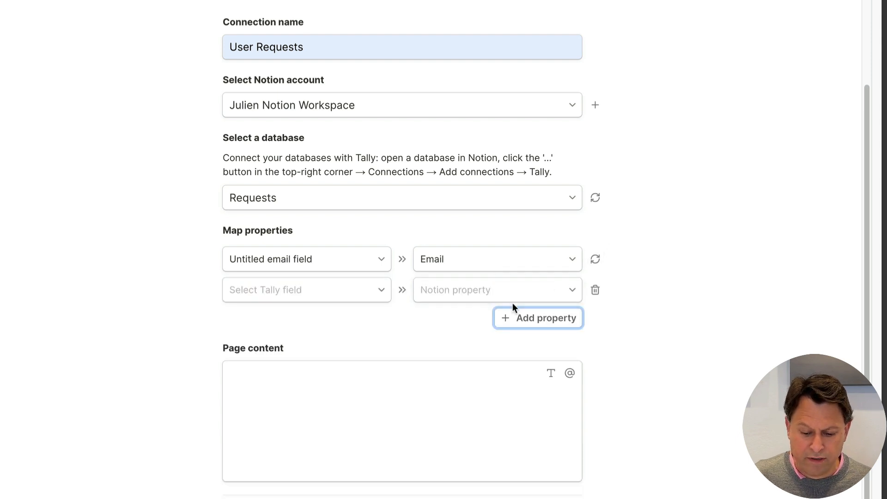
left_click(374, 291)
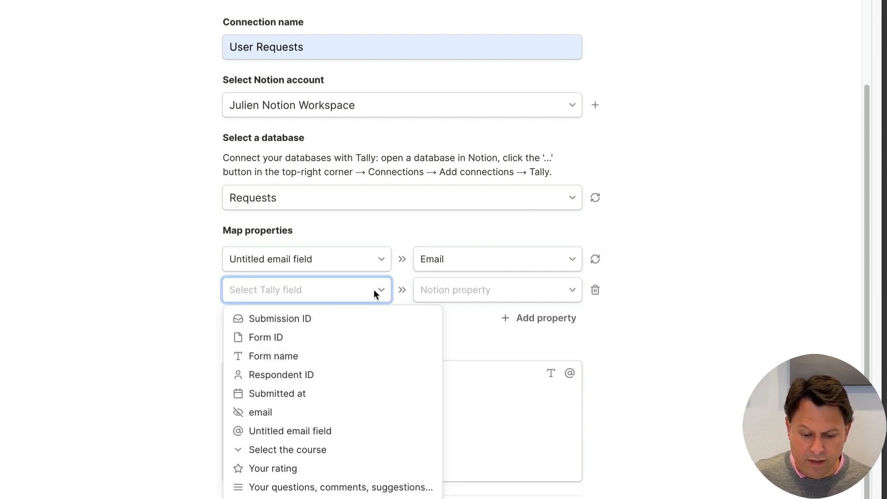
left_click(319, 356)
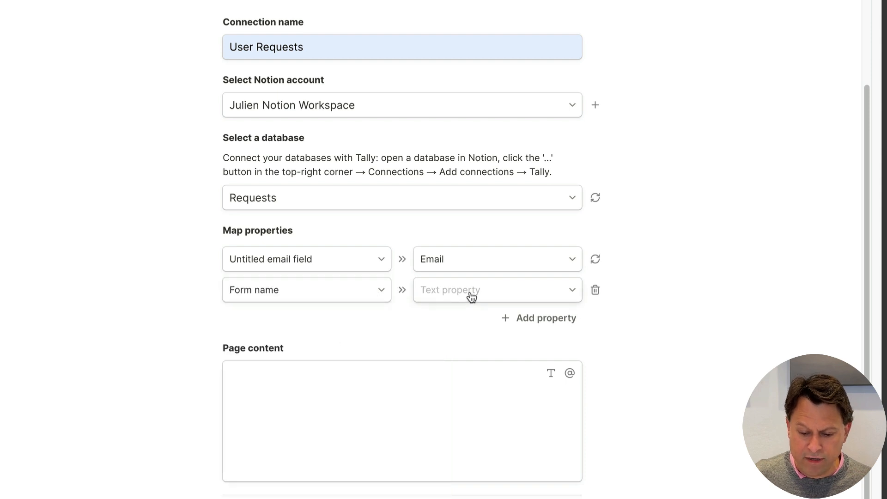
left_click(472, 295)
left_click(462, 317)
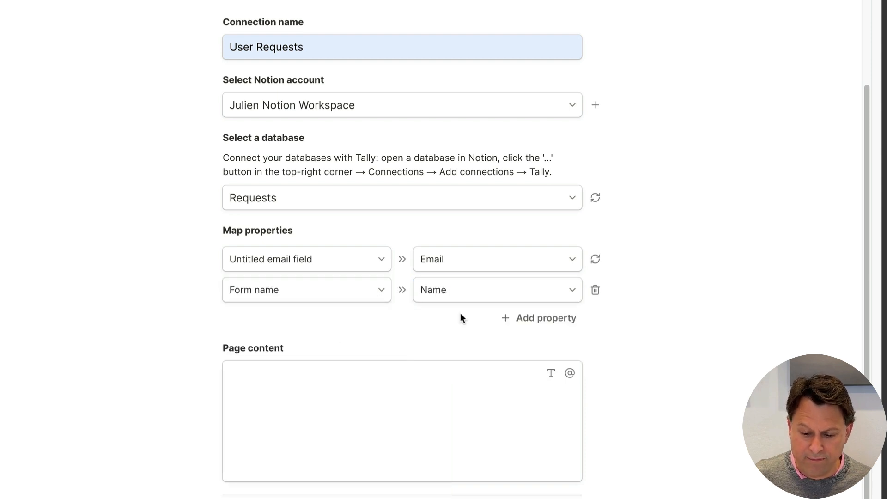
- Add a third property mapping from Select the course to the Notion Form Selected Asset property
left_click(536, 319)
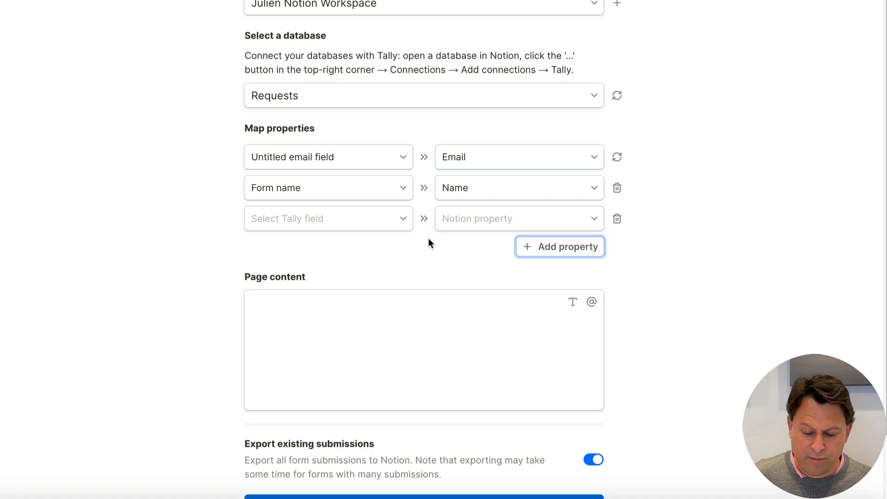
left_click(401, 218)
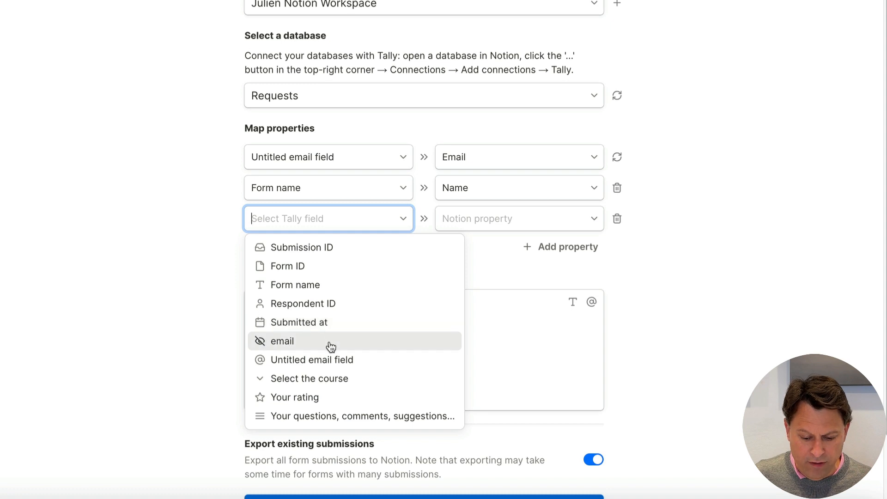
left_click(327, 378)
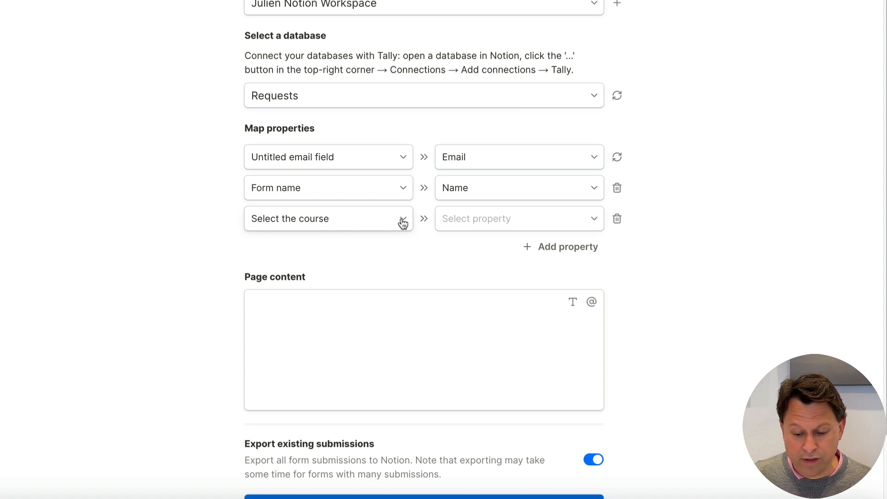
left_click(517, 224)
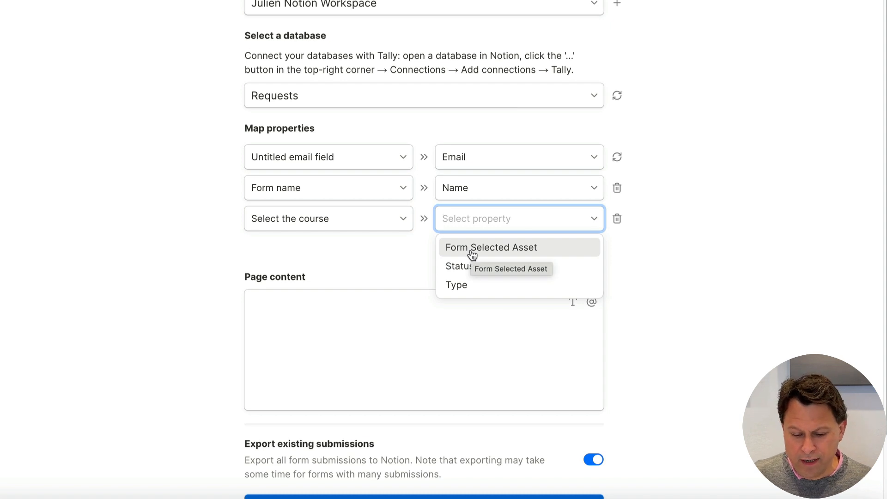
left_click(495, 252)
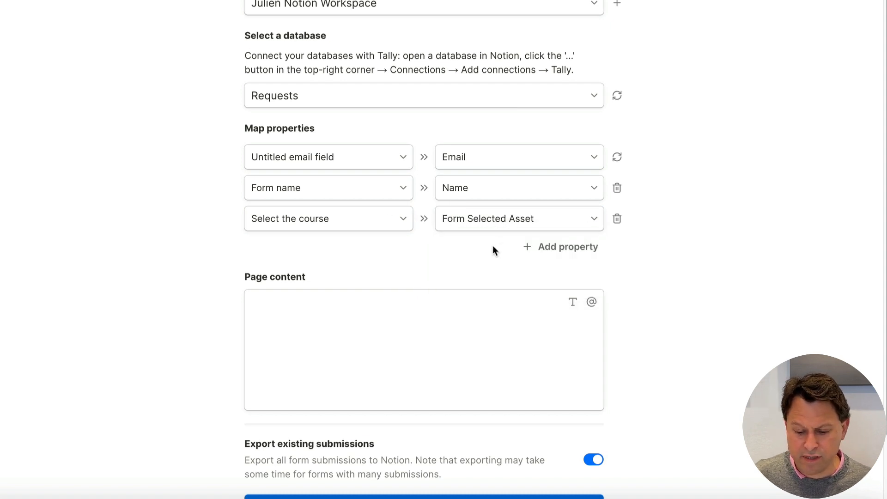
- Add a fourth property mapping from the questions, comments and suggestions field to the Notion Request property
left_click(598, 246)
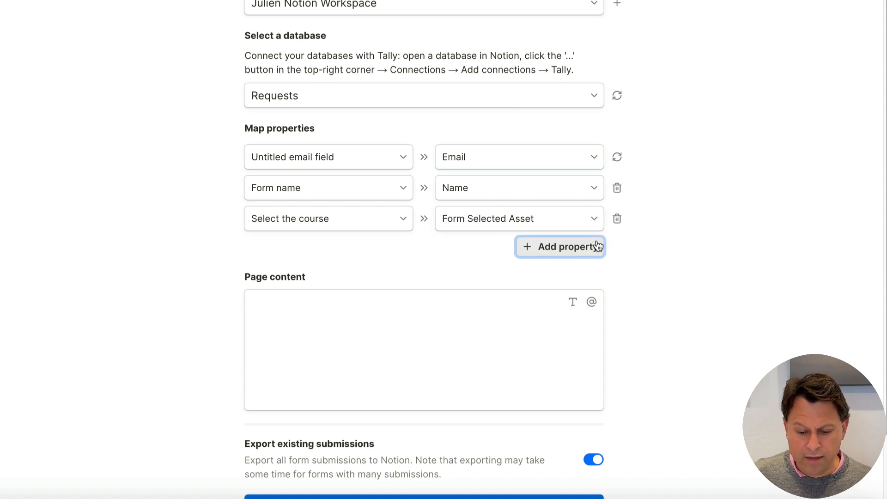
left_click(363, 255)
left_click(360, 257)
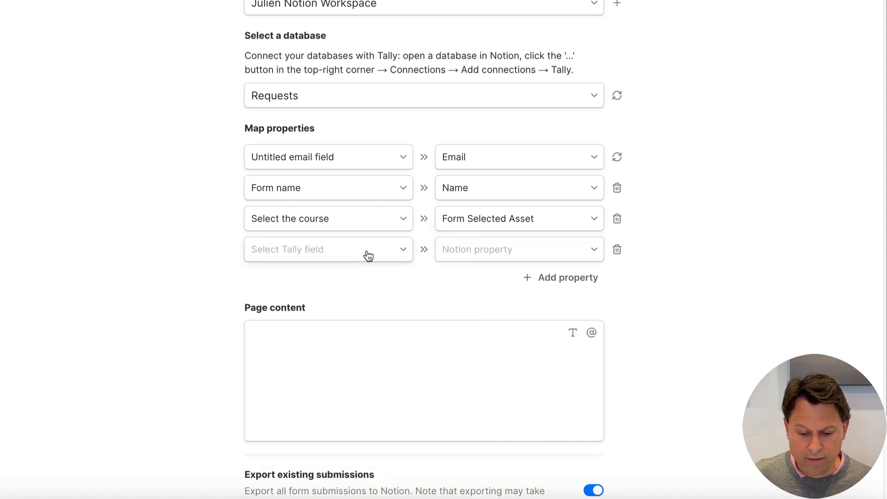
left_click(368, 256)
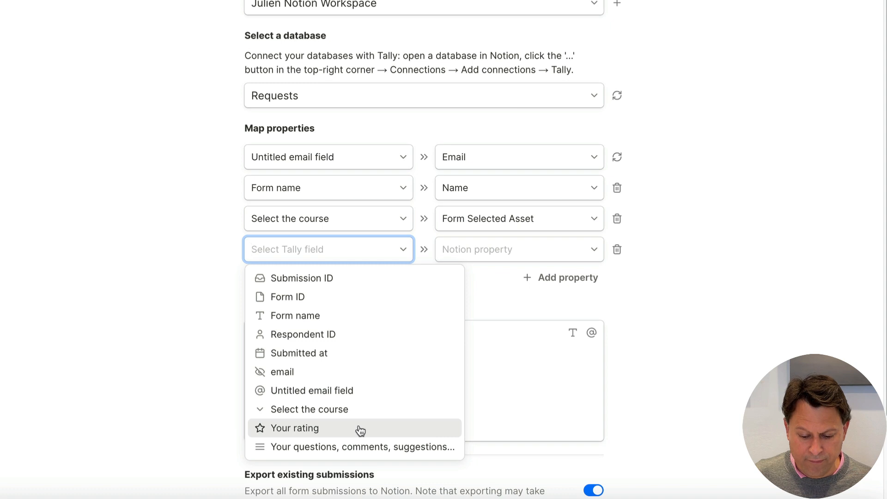
left_click(362, 446)
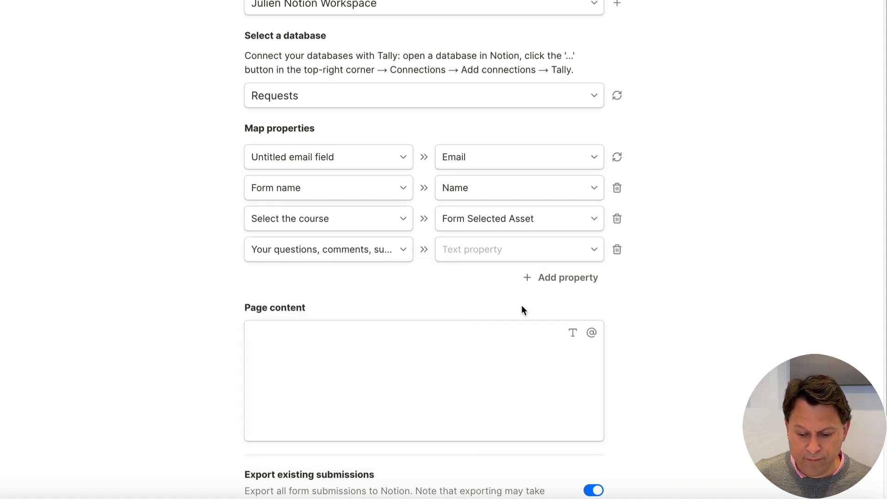
left_click(562, 250)
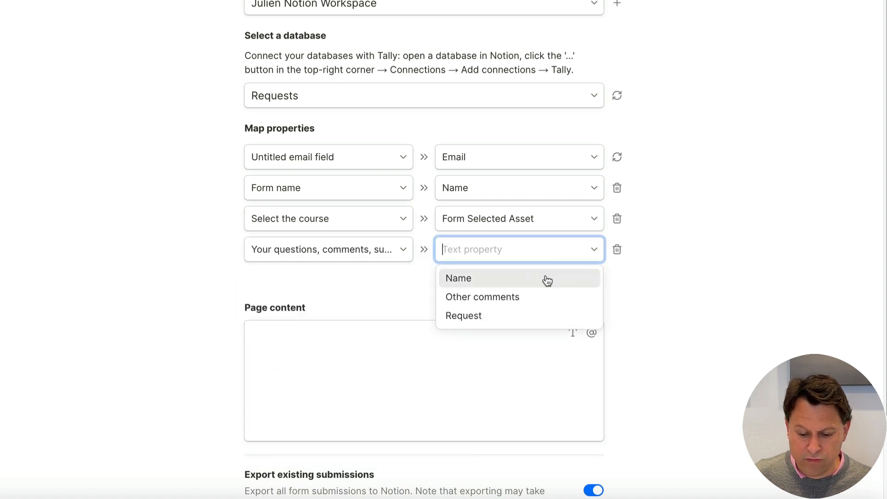
left_click(521, 317)
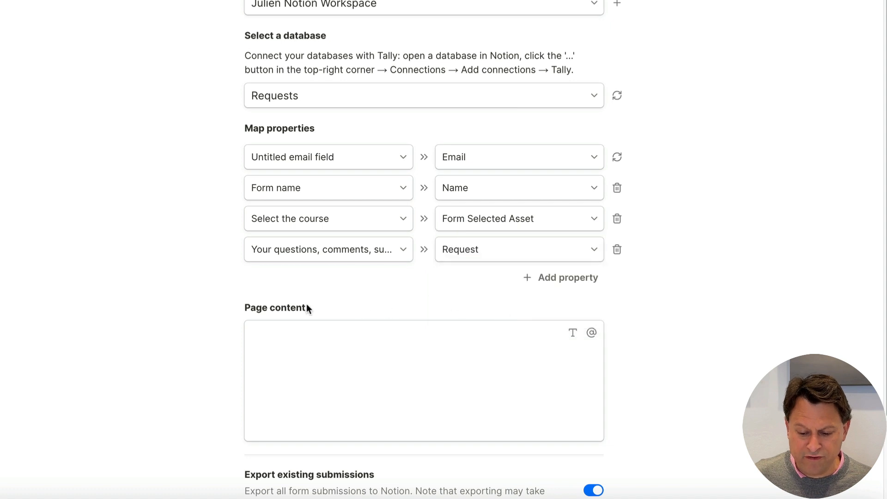
- Add a fifth property mapping from Your rating to the Notion Rating property
left_click(564, 279)
left_click(382, 281)
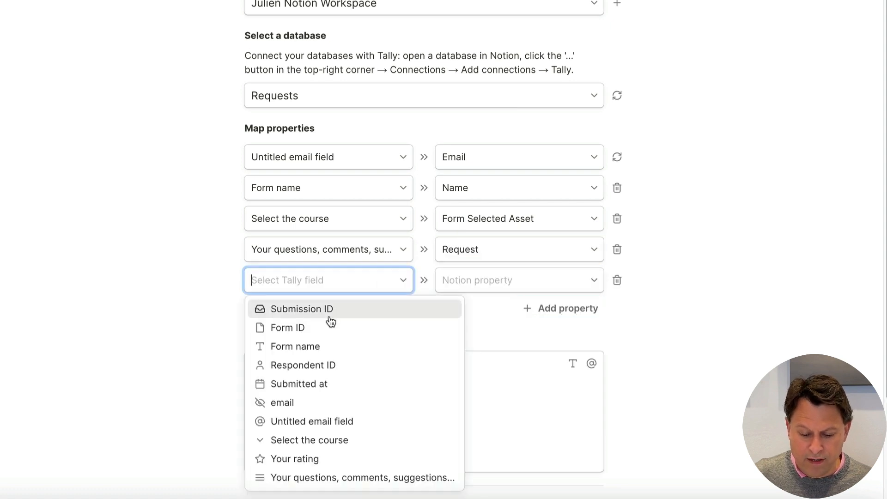
left_click(310, 458)
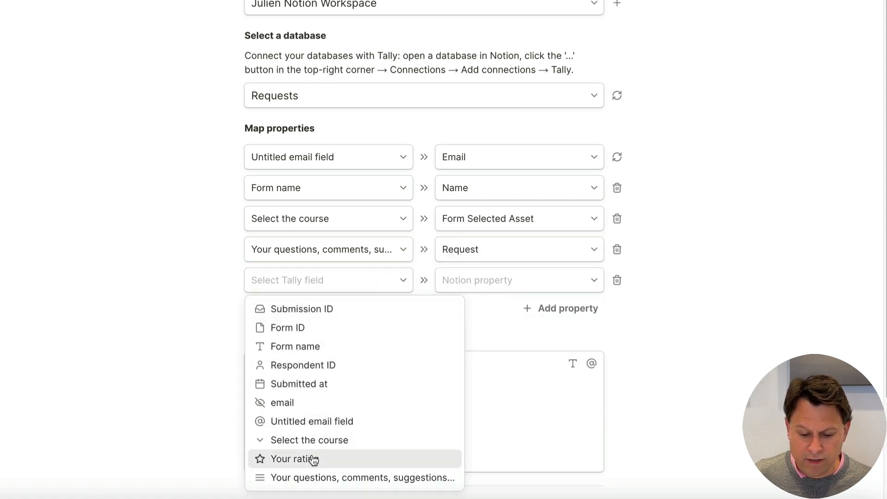
left_click(505, 289)
left_click(492, 301)
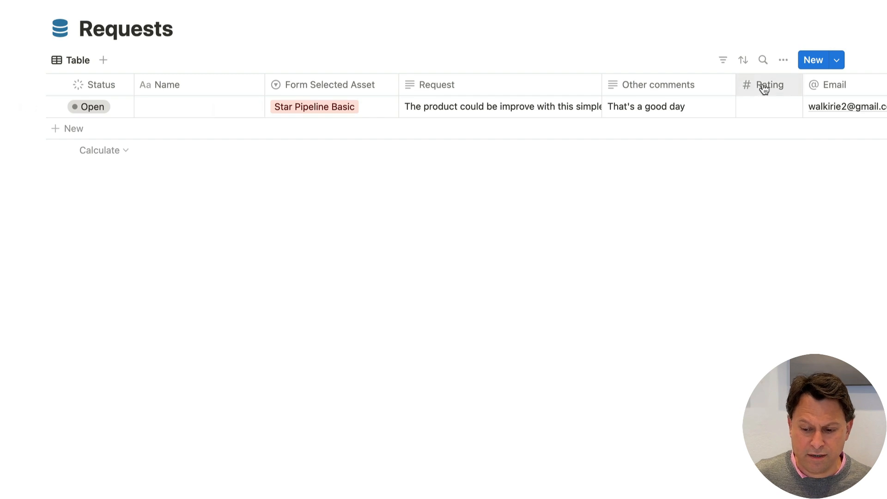
- Check the type of the Rating property in the Notion Requests database
left_click(764, 88)
left_click(758, 135)
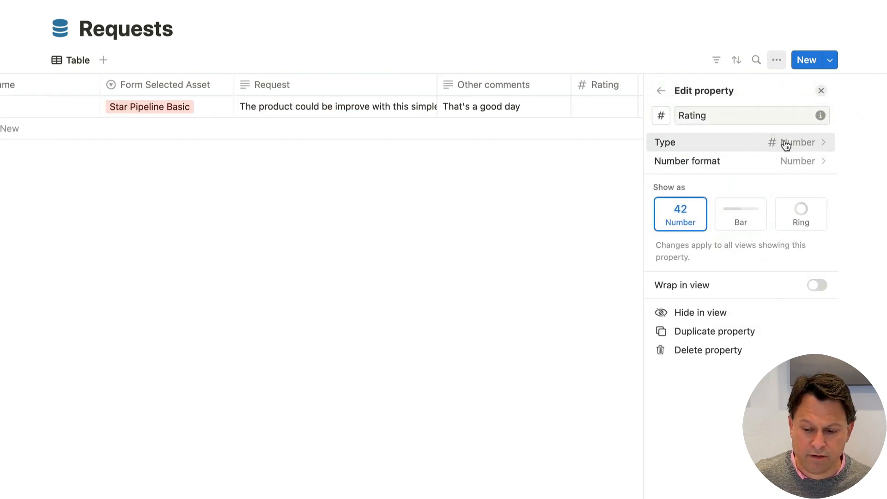
left_click(519, 281)
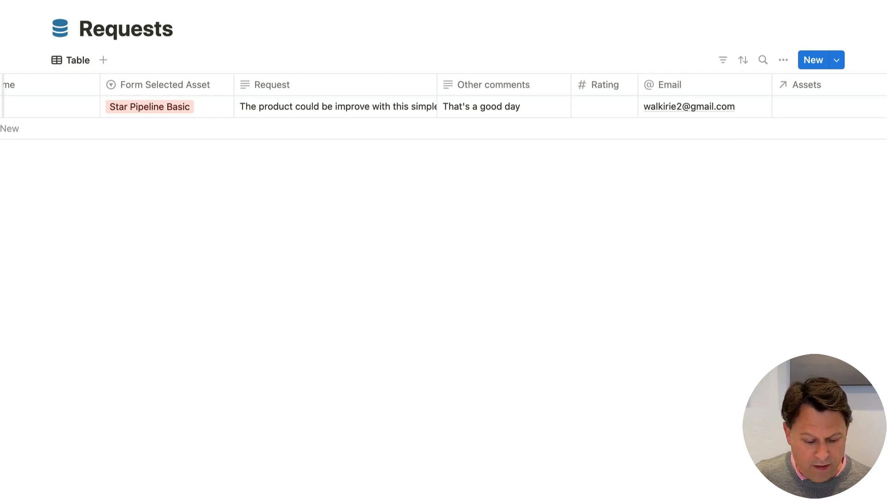
- Return to the Tally integration setup and connect the form with Notion, leaving the page content empty
key("ctrl+Tab")
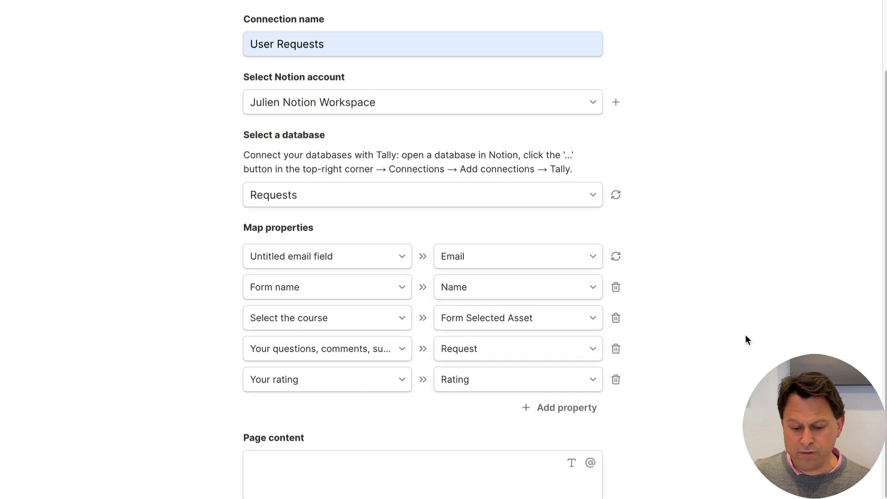
scroll(747, 323, "down", 5)
scroll(379, 174, "down", 1)
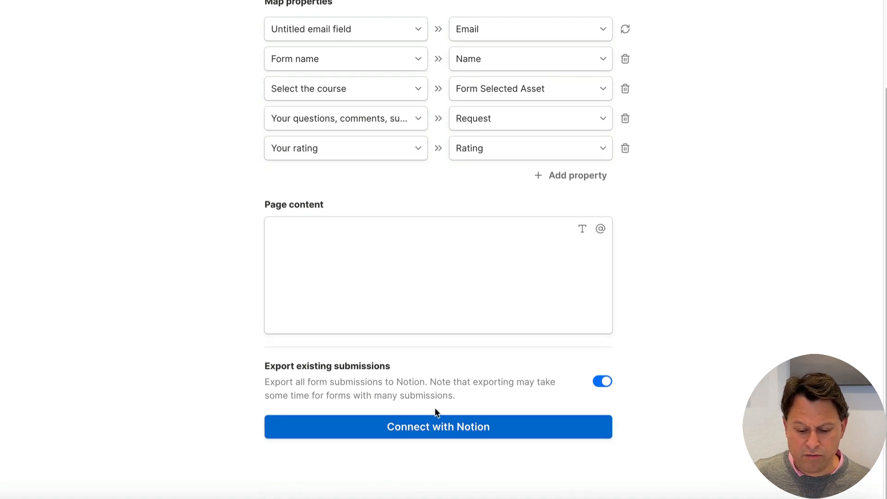
left_click(425, 426)
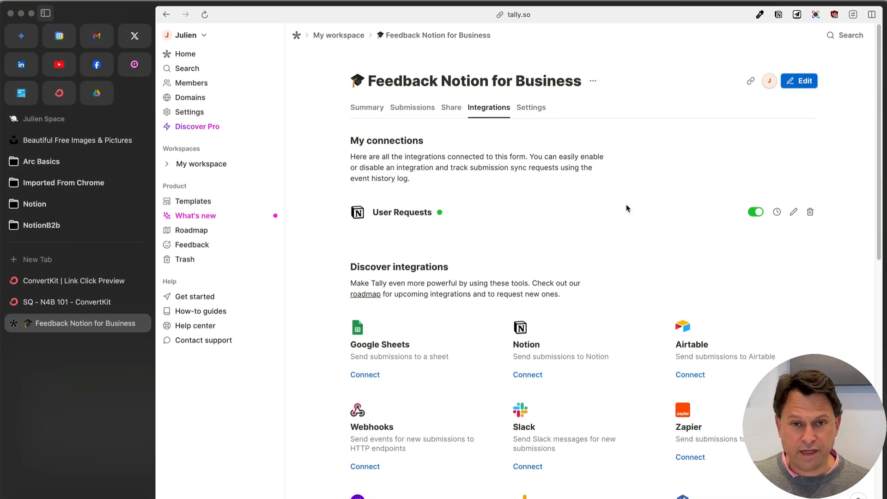
- Open the feedback form from the ConvertKit link preview and answer it with Course #2 and a five-star rating
left_click(81, 282)
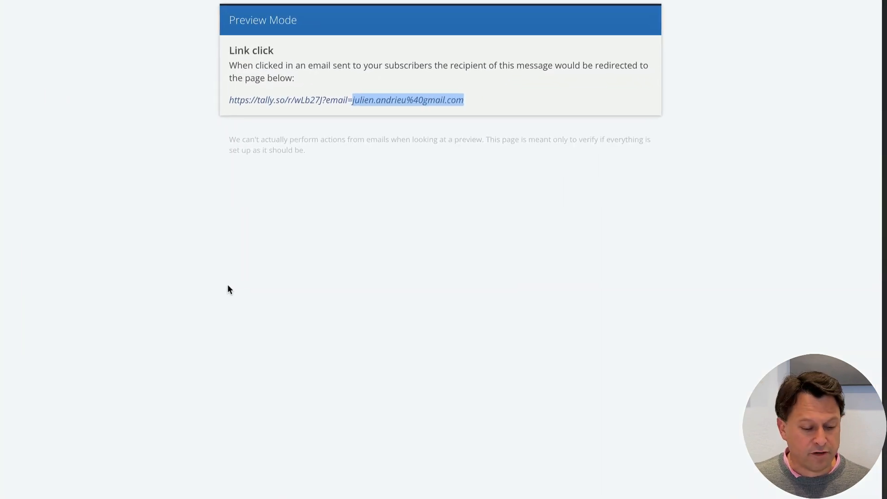
left_click(344, 102)
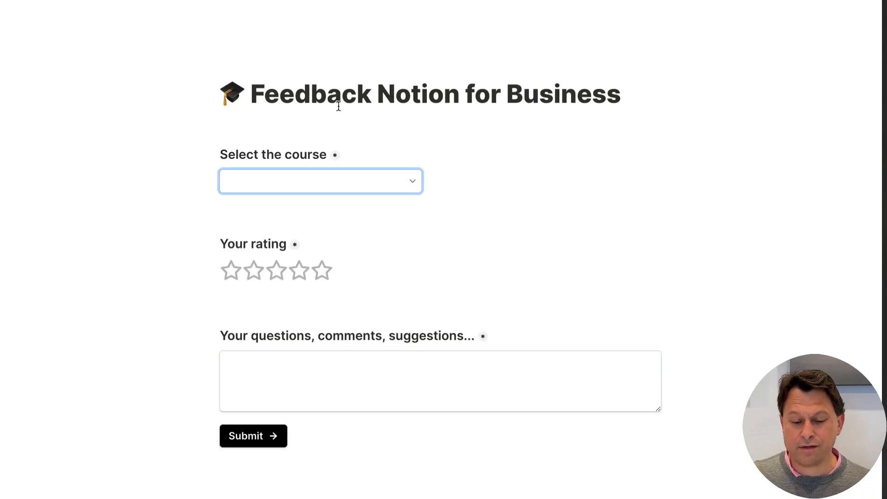
left_click(395, 181)
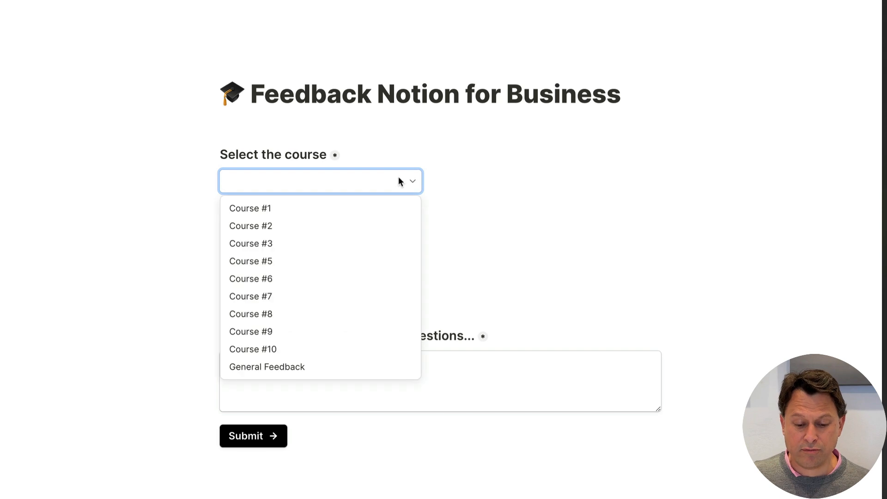
left_click(291, 236)
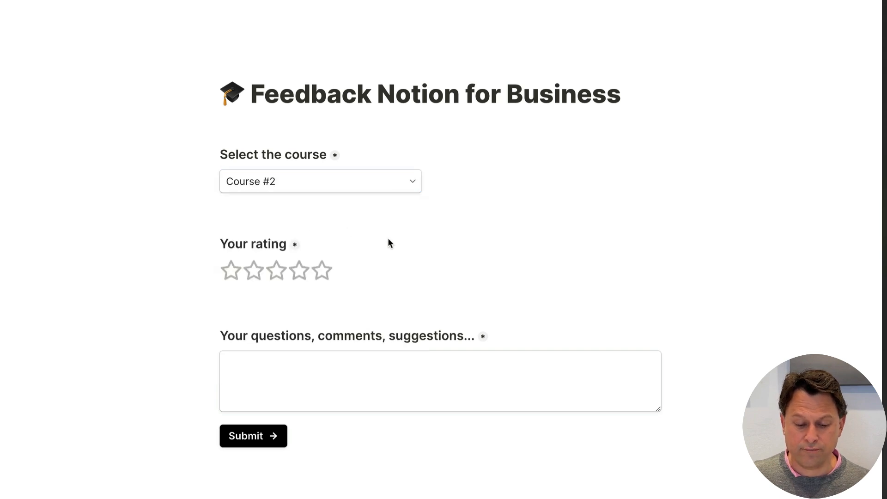
left_click(330, 274)
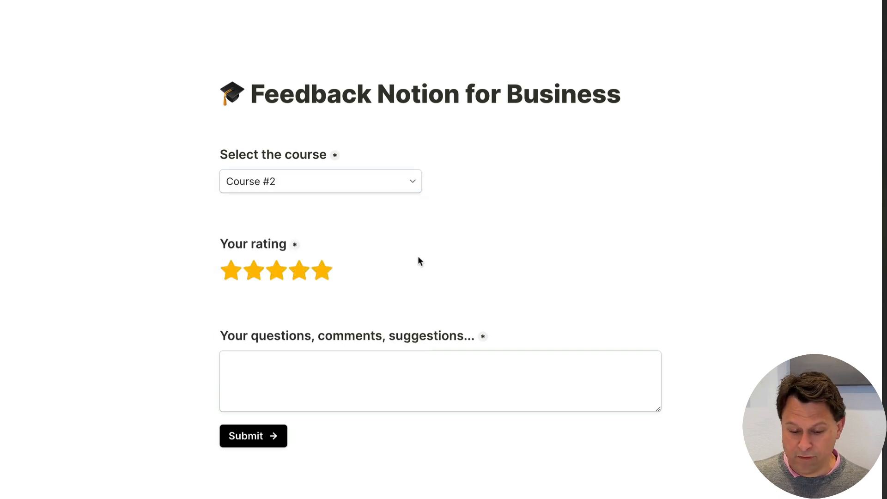
- Enter the comment "Please could you let me know how to create a teamspace?" and submit the feedback form
left_click(418, 379)
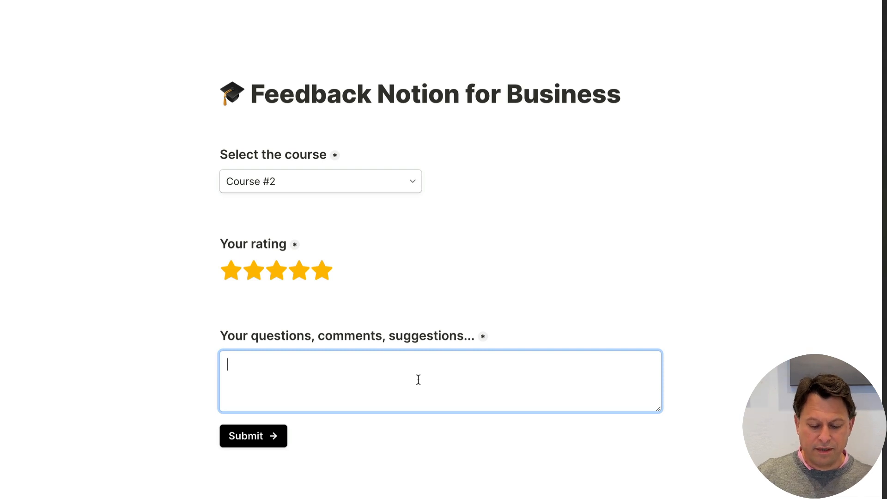
type("Please could you let m")
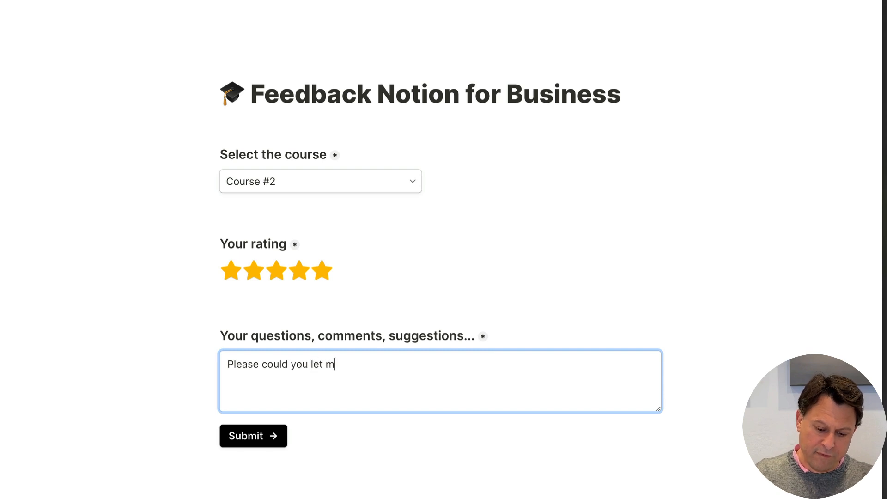
type("e know how to c")
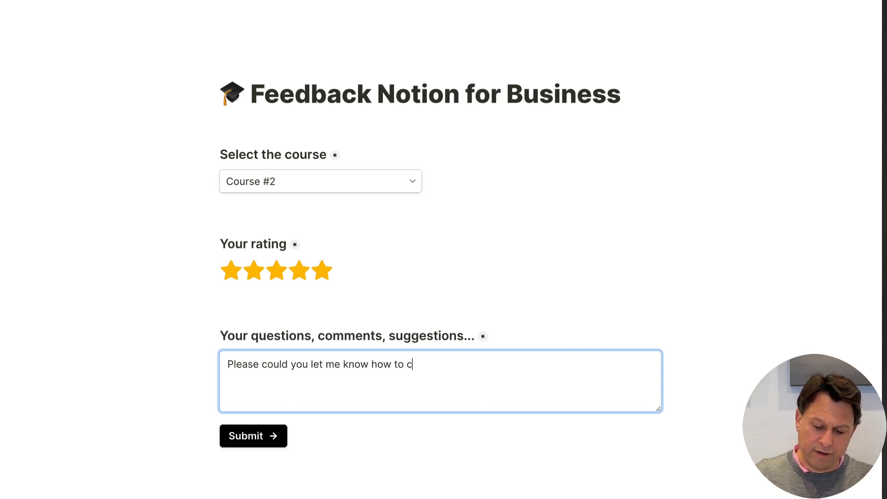
type("reate a eteamspace?")
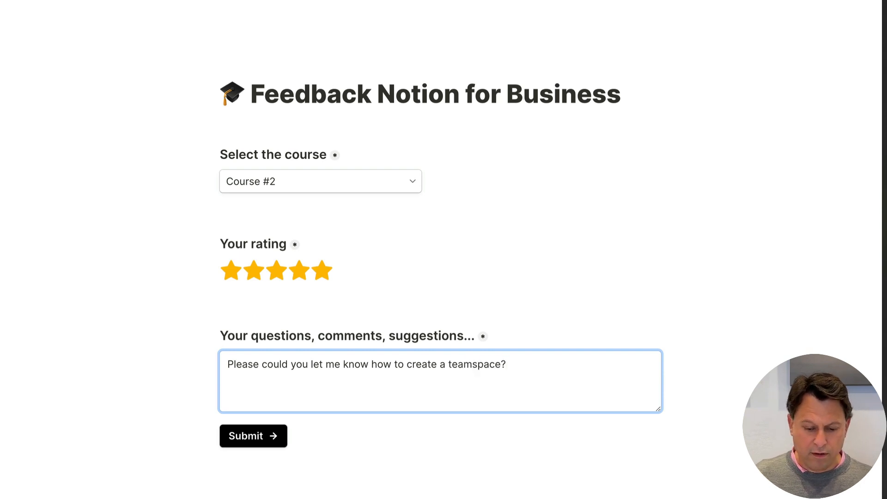
left_click(253, 439)
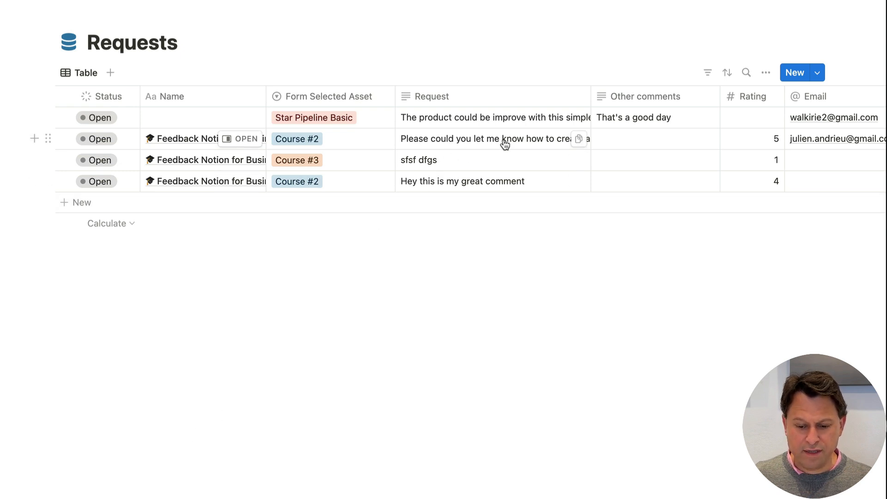
- Delete the two requests "sfsf dfgs" and "Hey this is my great comment" from the Notion Requests database
left_click_drag(15, 162, 120, 185)
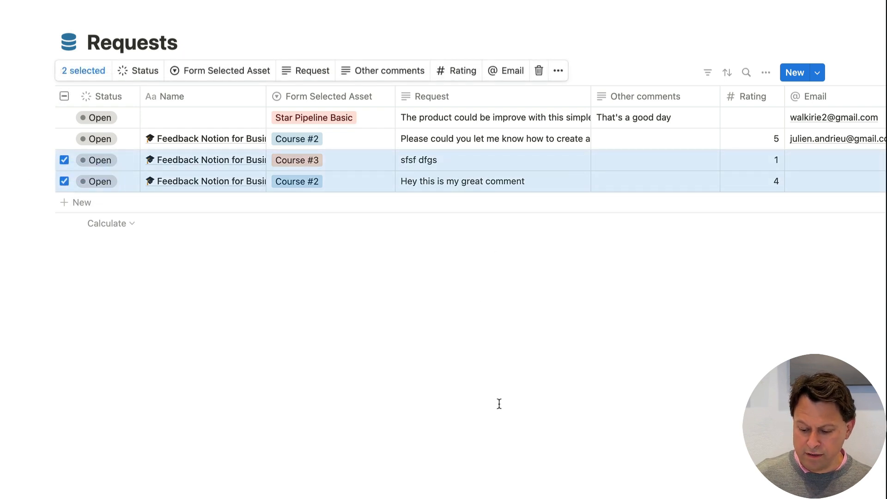
key("Delete")
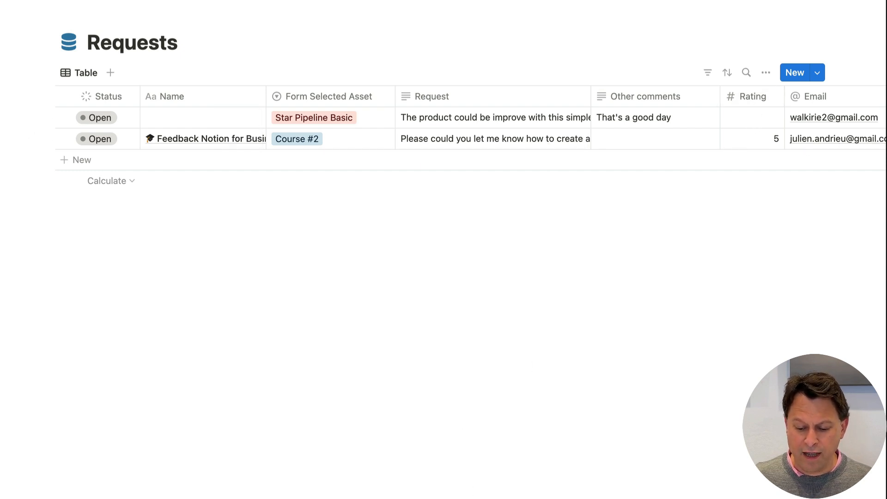
- Link the Notion for business 101 page in the Assets property of the new Course #2 request
scroll(443, 129, "right", 10)
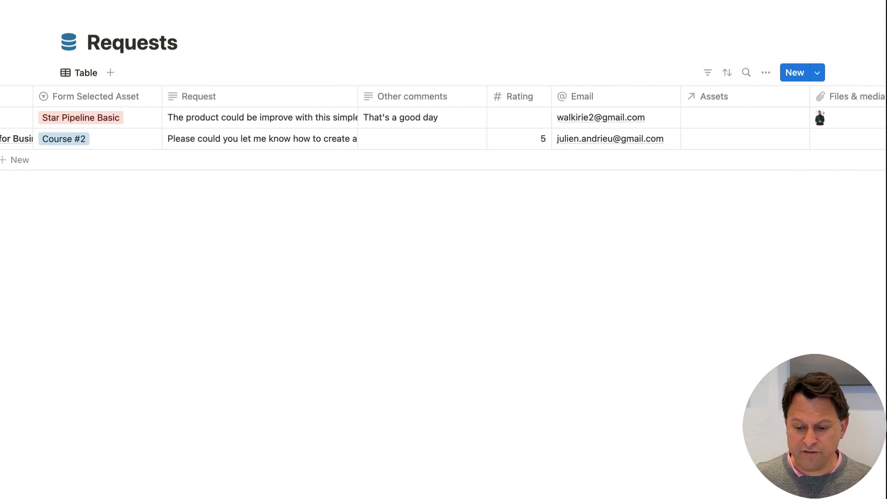
scroll(443, 129, "right", 3)
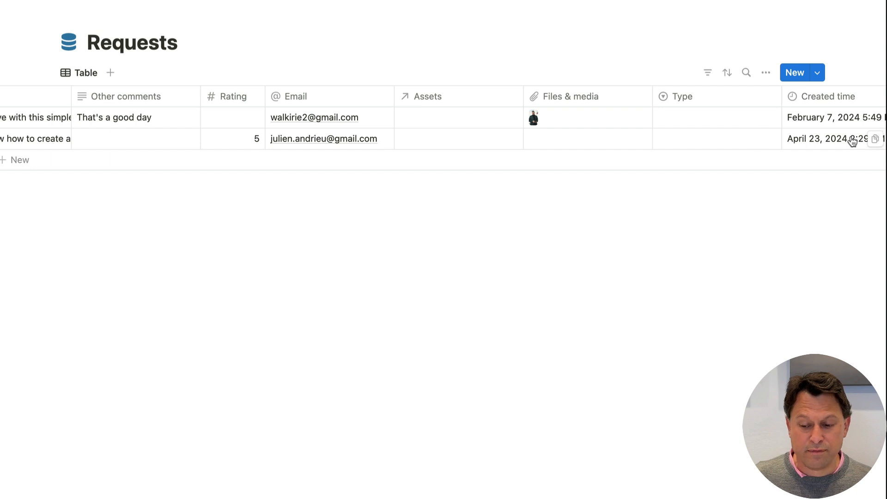
left_click(453, 140)
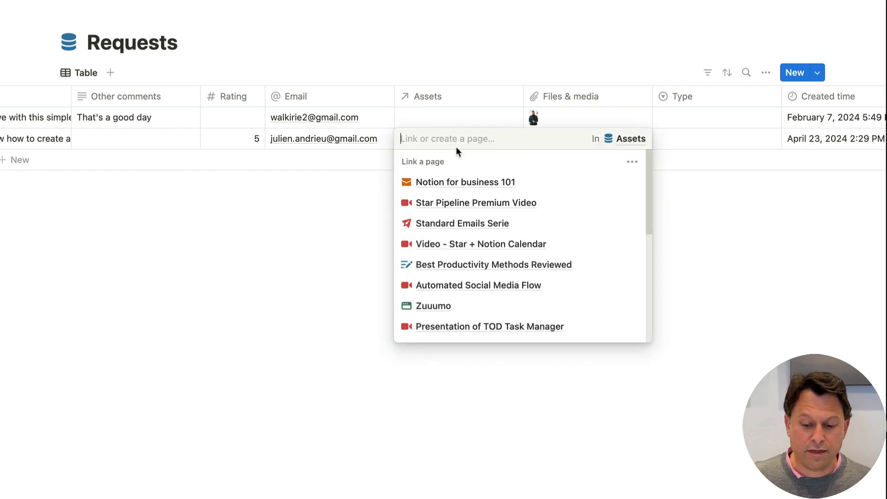
left_click(457, 180)
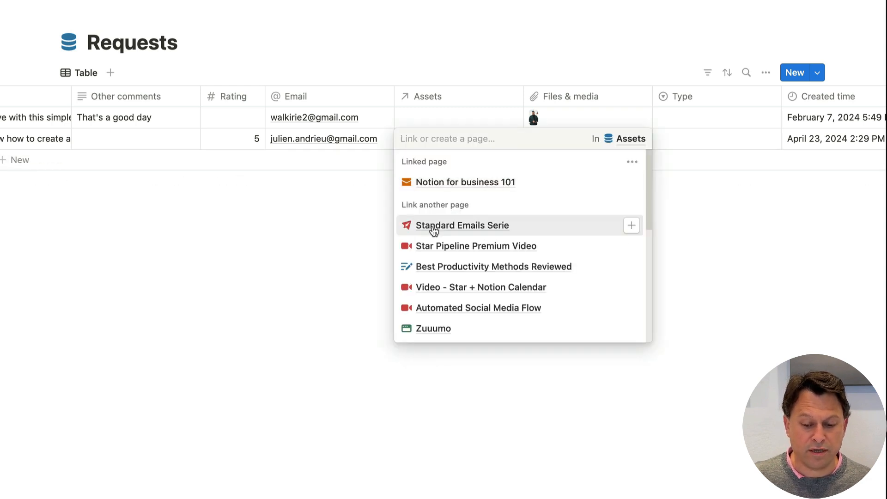
key("Escape")
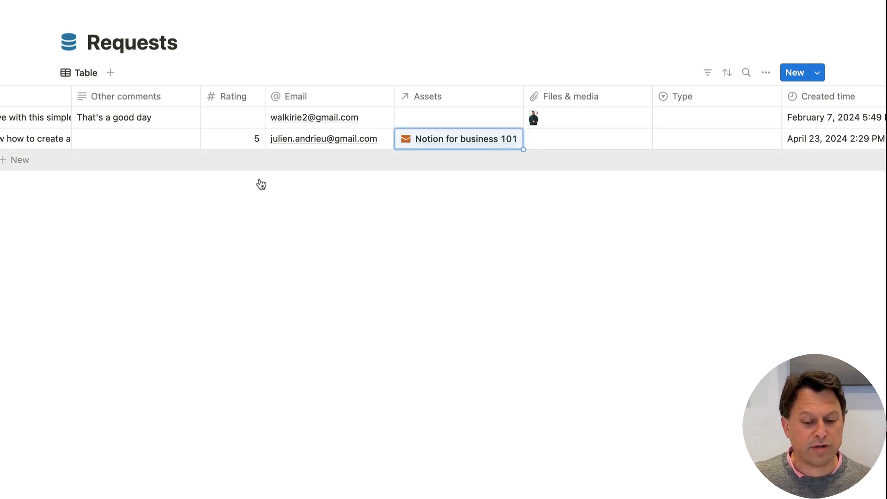